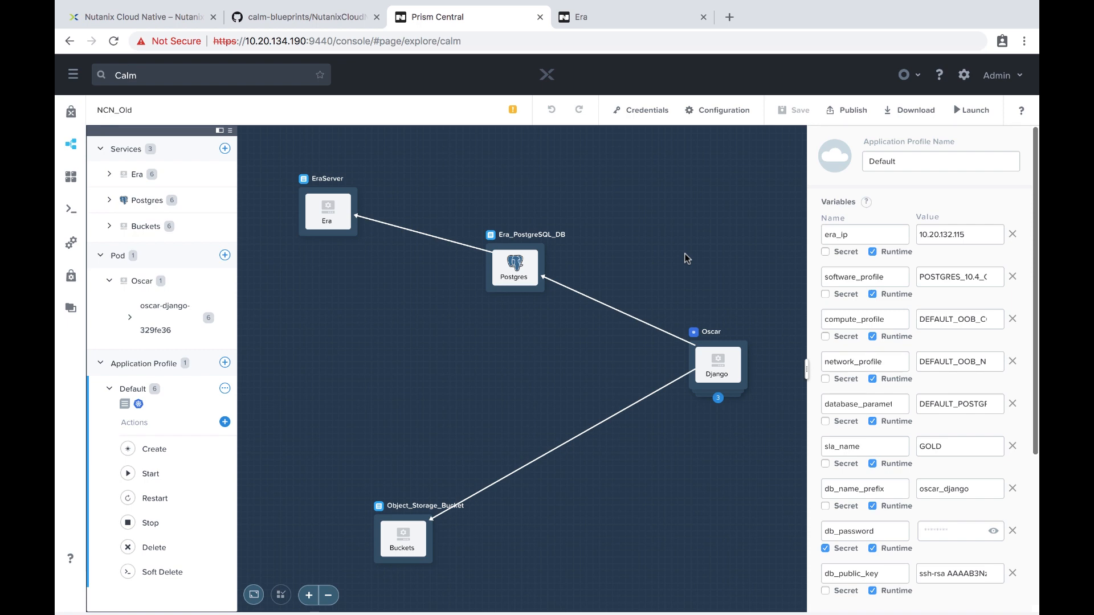
# Scroll through the Nutanix Cloud Native blog post.
pyautogui.hotkey('ctrl', 'shift', 'Tab')
pyautogui.hotkey('ctrl', 'shift', 'Tab')
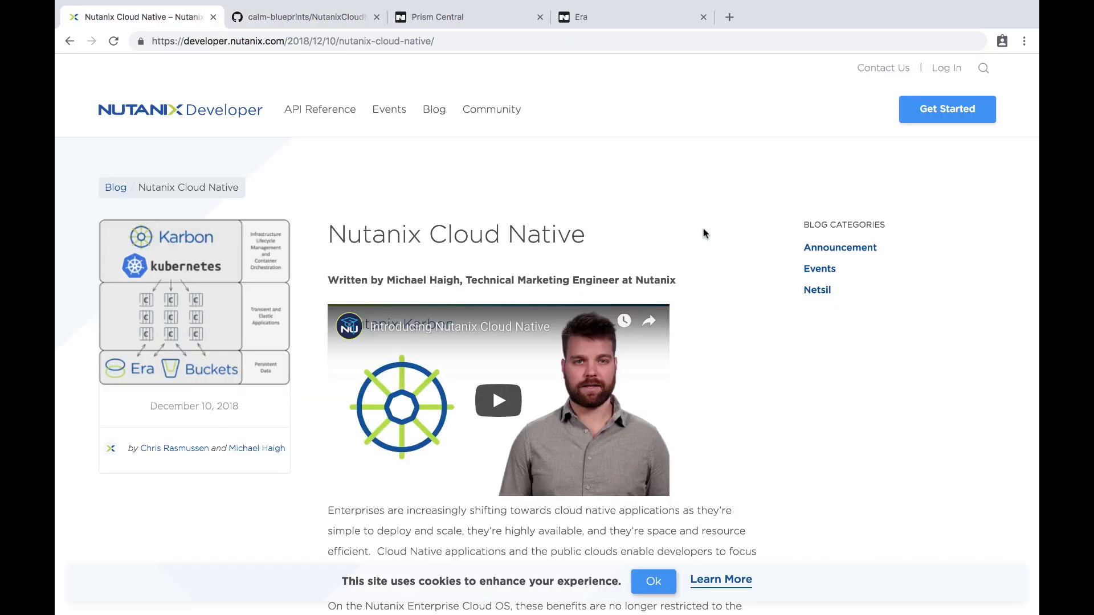
pyautogui.scroll(-1, 692, 222)
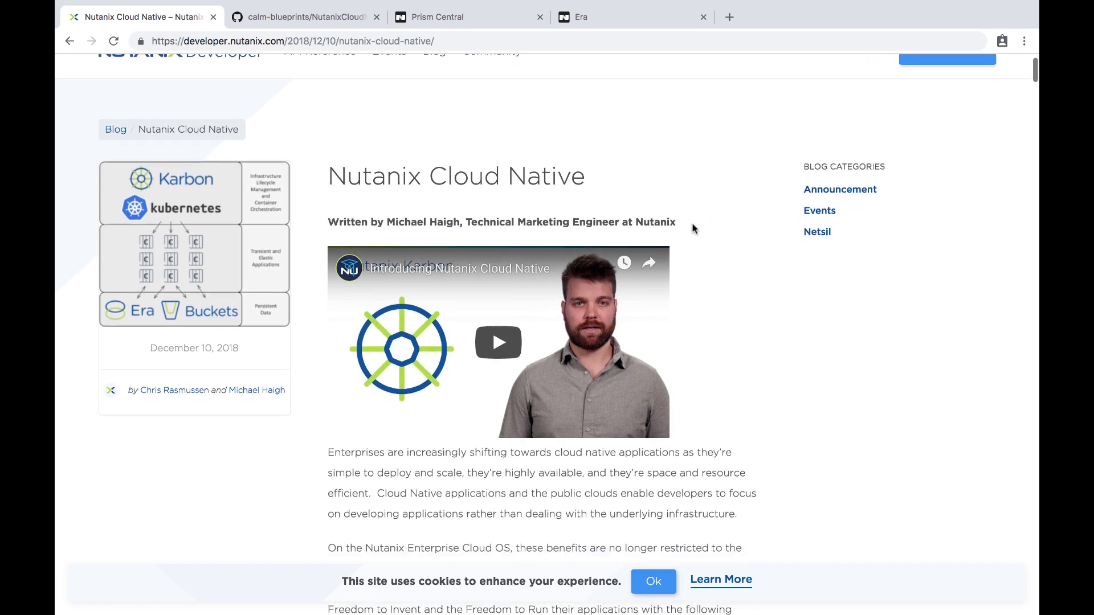
pyautogui.scroll(-6, 693, 228)
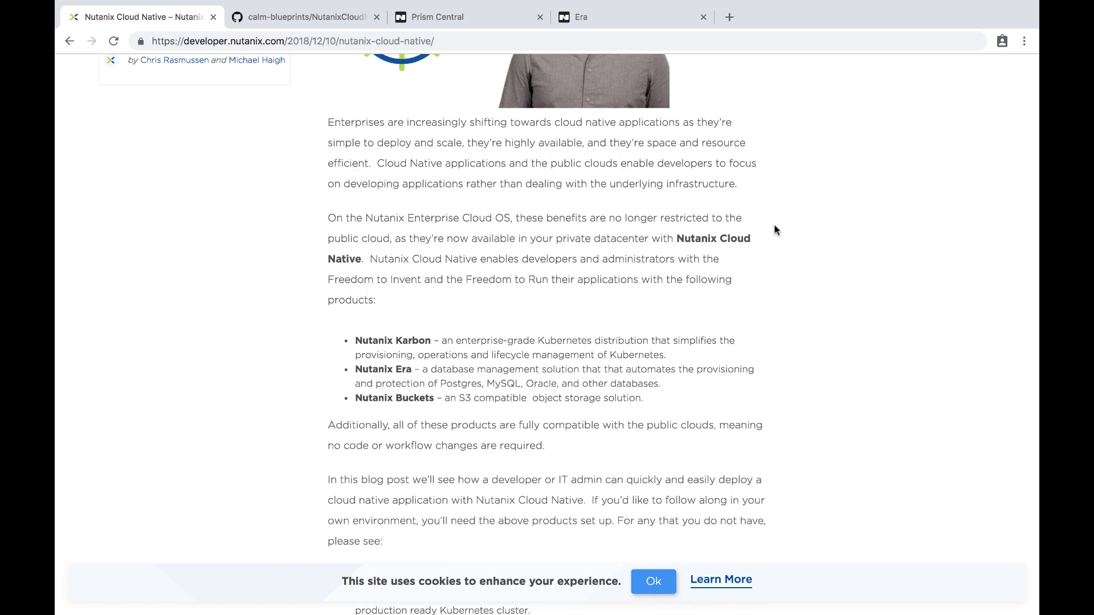
pyautogui.scroll(-5, 775, 229)
pyautogui.scroll(-15, 774, 230)
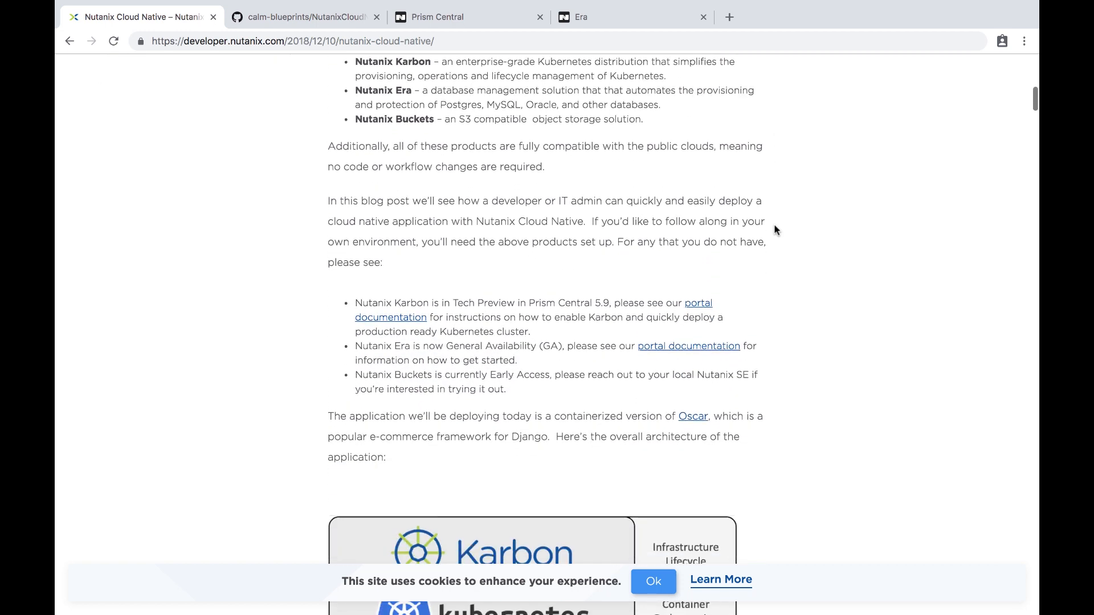
pyautogui.scroll(-12, 775, 229)
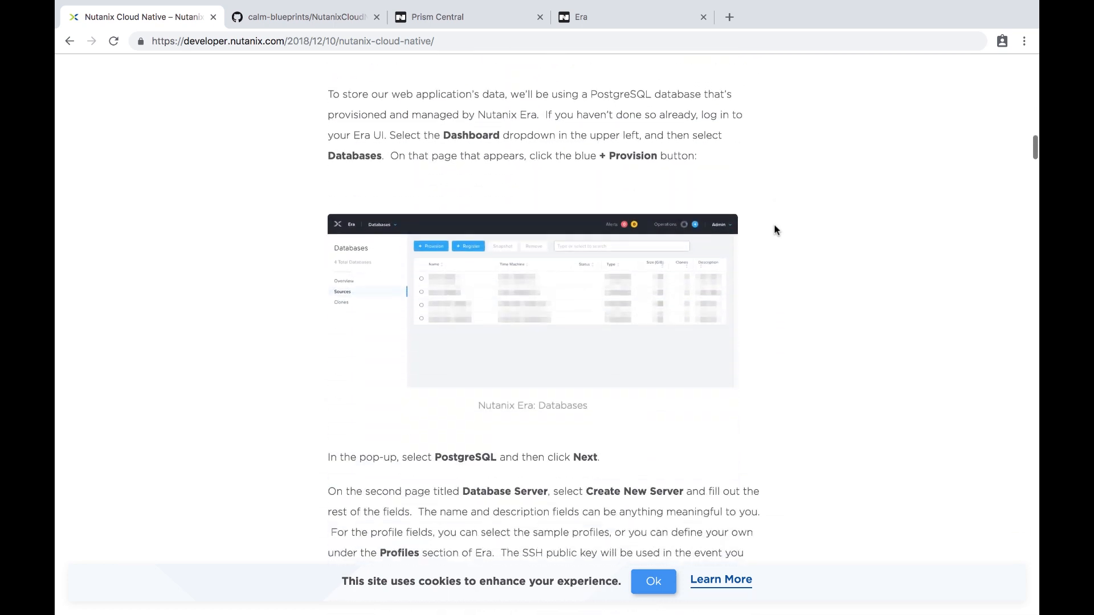
pyautogui.scroll(-20, 775, 229)
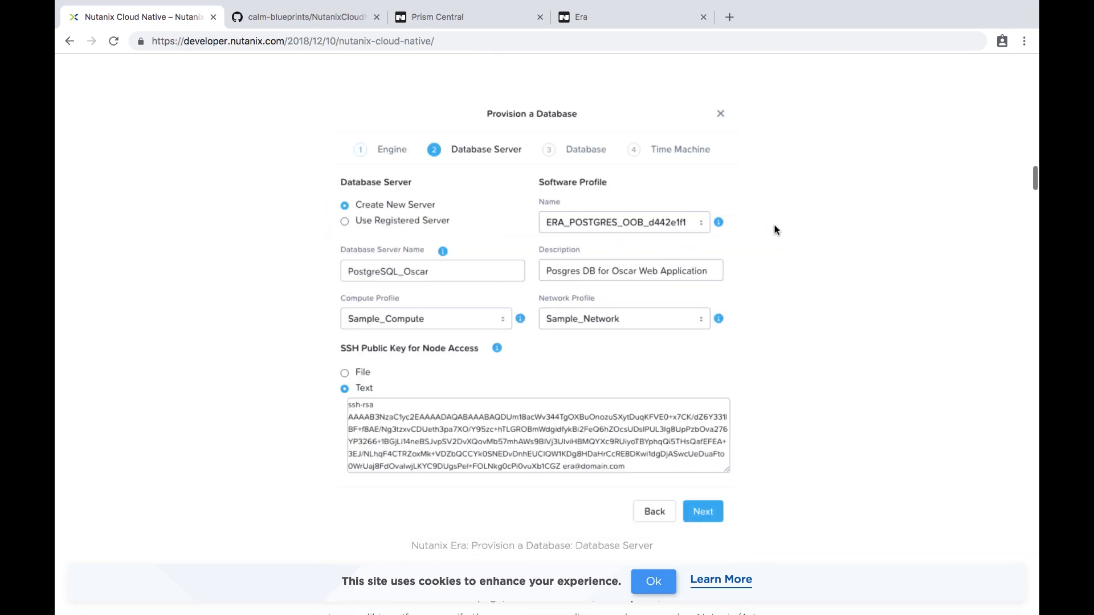
pyautogui.scroll(-20, 775, 229)
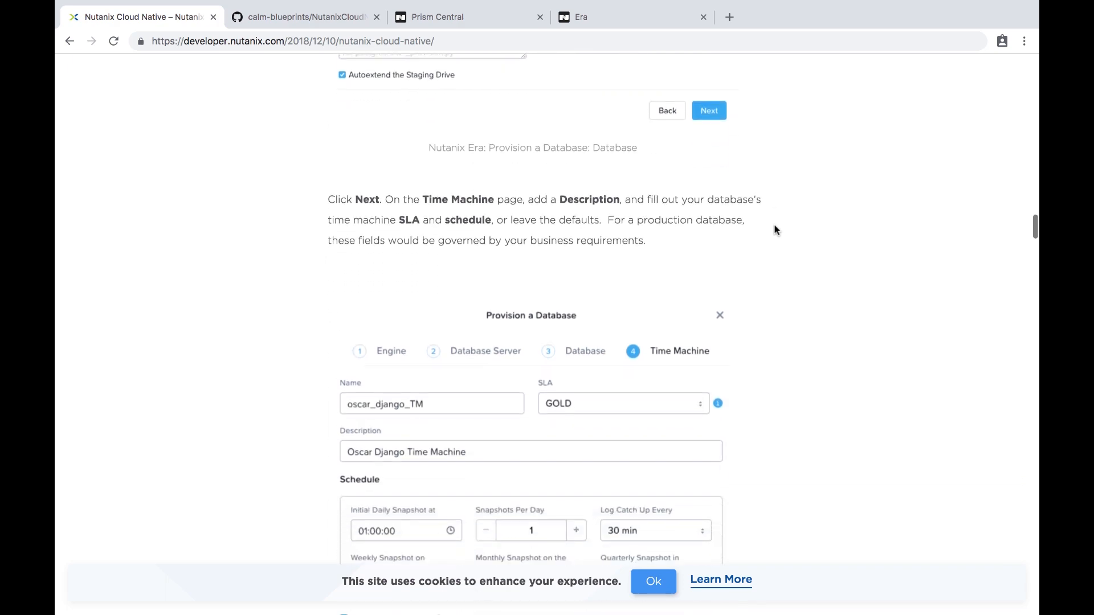
pyautogui.scroll(-20, 775, 229)
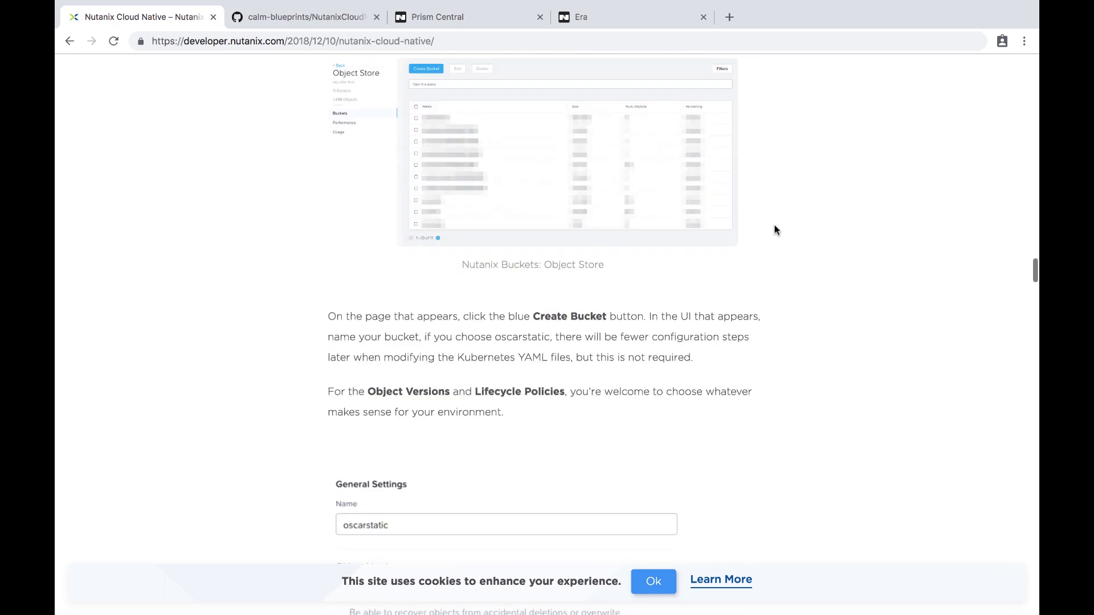
pyautogui.scroll(-10, 775, 230)
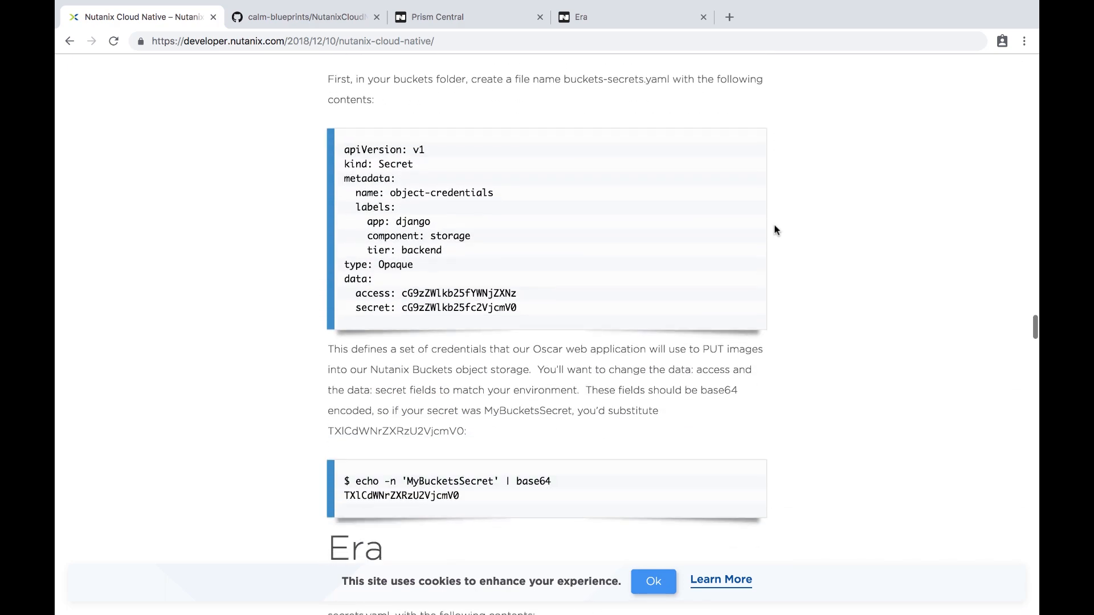
pyautogui.scroll(-11, 775, 230)
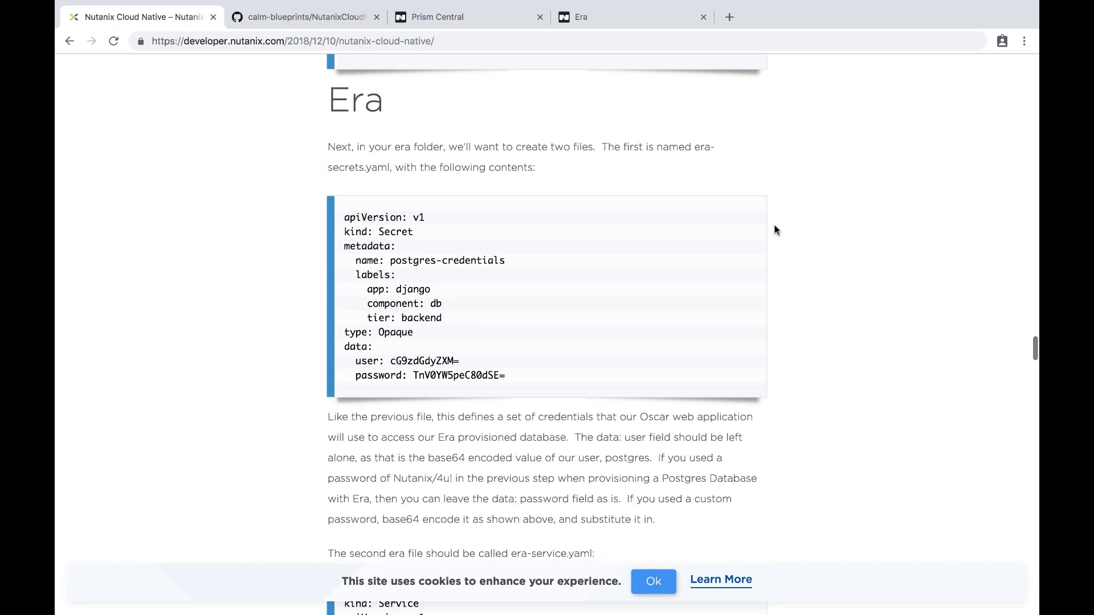
pyautogui.scroll(-20, 775, 229)
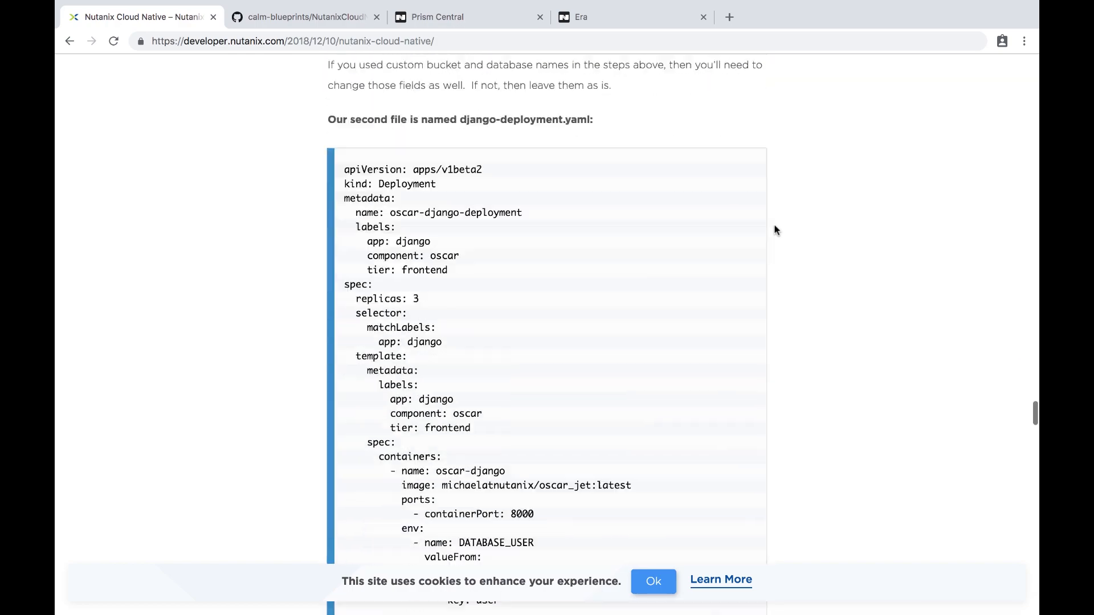
pyautogui.scroll(-20, 775, 229)
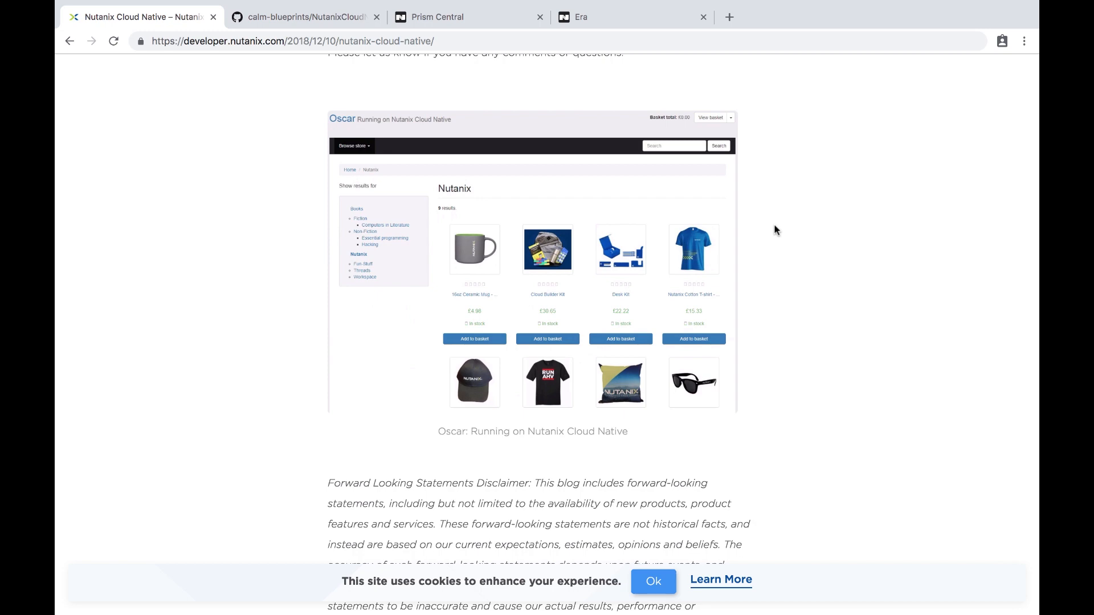
# Copy the raw link of calm-blueprints/NutanixCloudNativeOscarApp/NutanixCloudNativeWithDatabaseProvisioning.json.
pyautogui.hotkey('ctrl', 'Tab')
pyautogui.hotkey('ctrl', 'Tab')
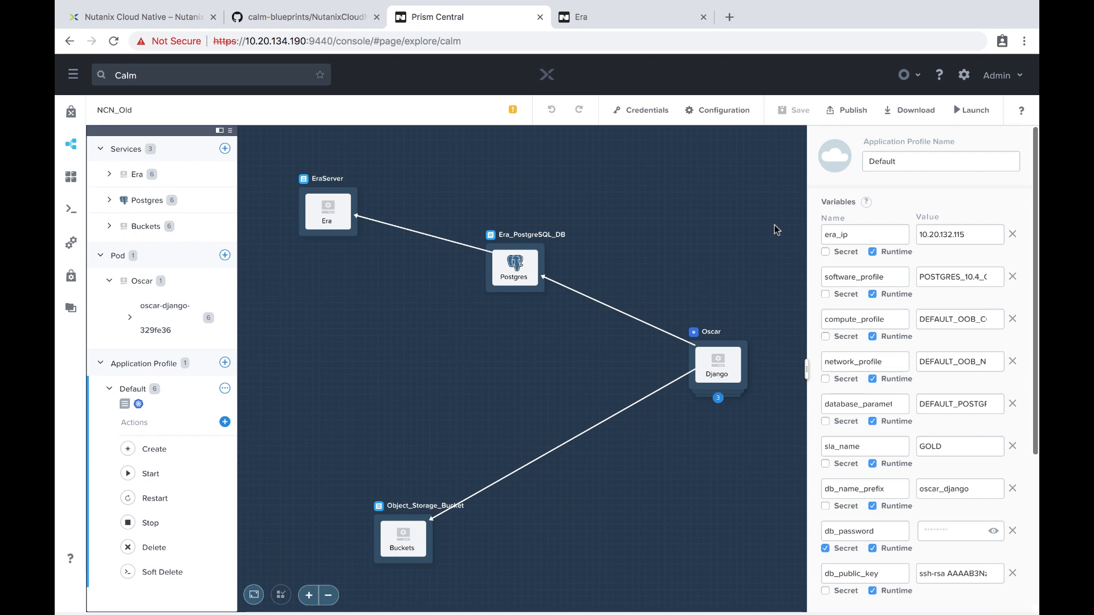
pyautogui.hotkey('ctrl', 'shift', 'Tab')
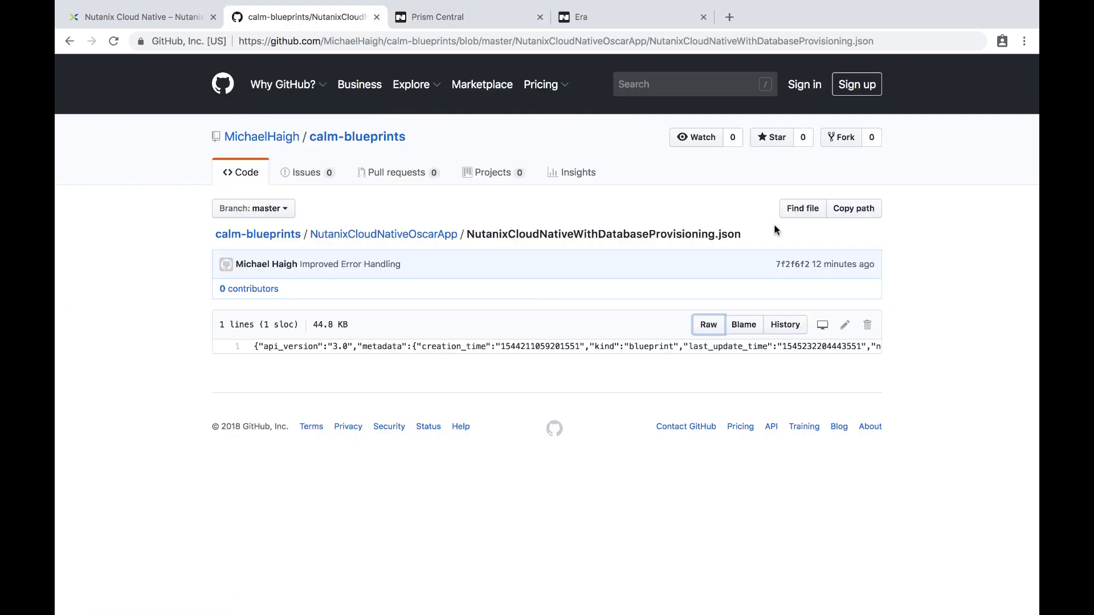
pyautogui.click(278, 236)
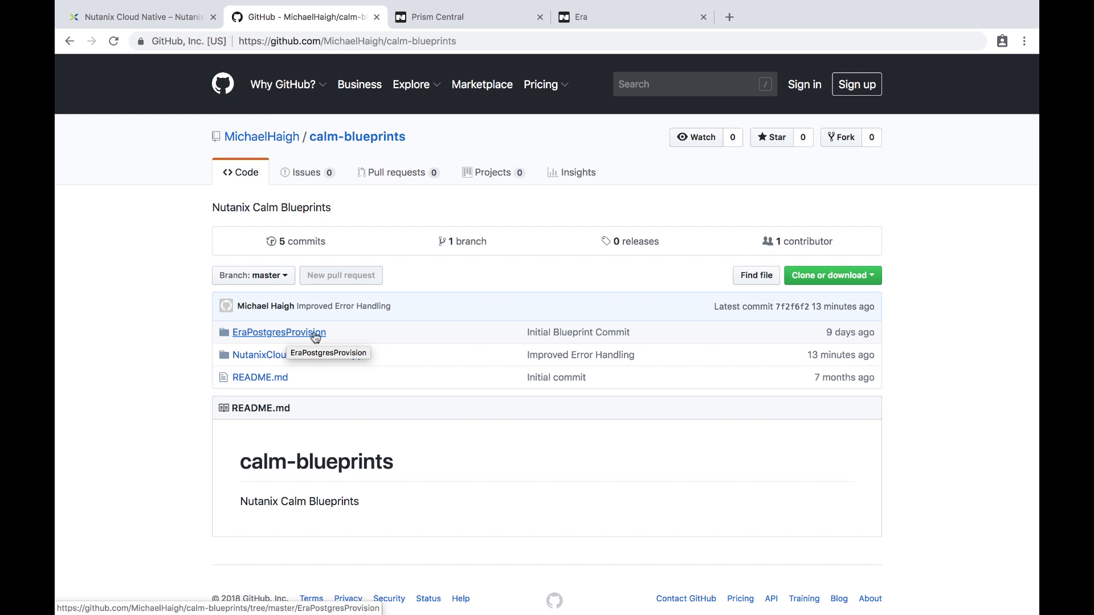
pyautogui.click(254, 357)
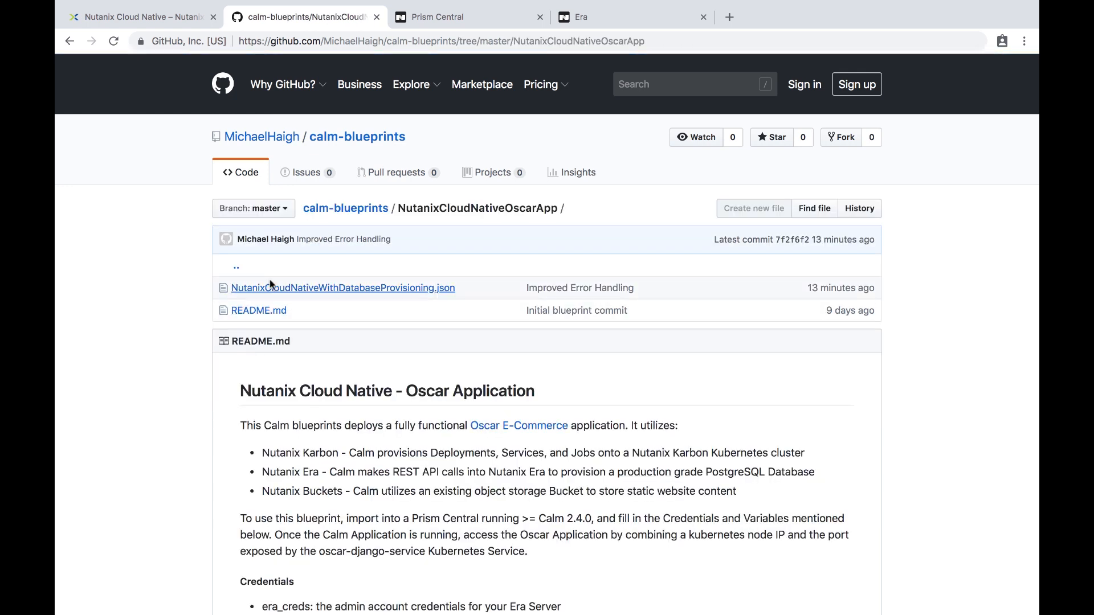
pyautogui.click(346, 289)
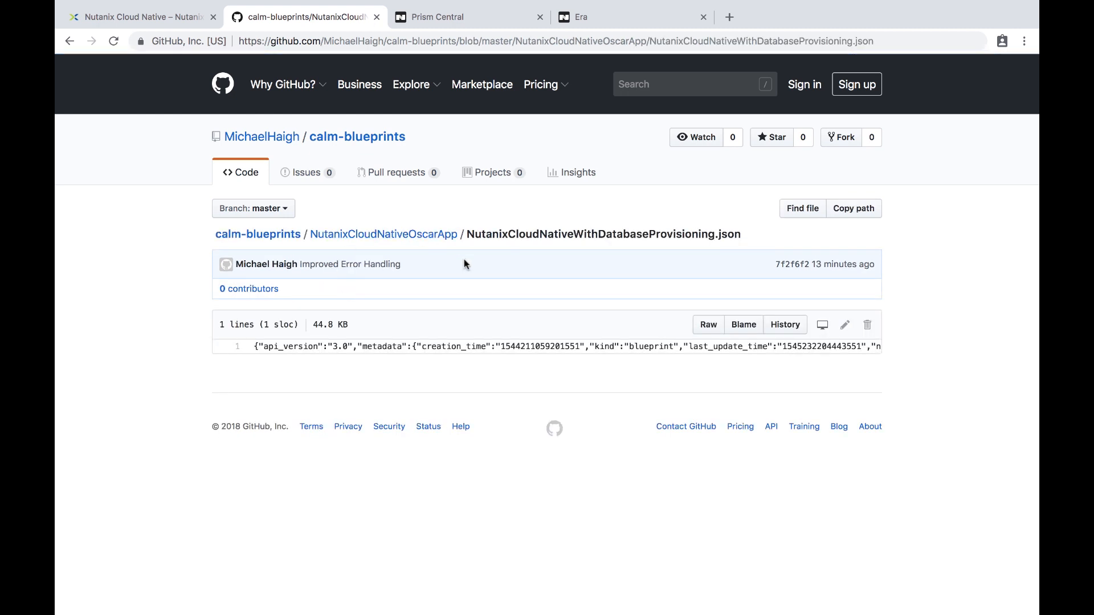
pyautogui.rightClick(703, 331)
pyautogui.click(719, 392)
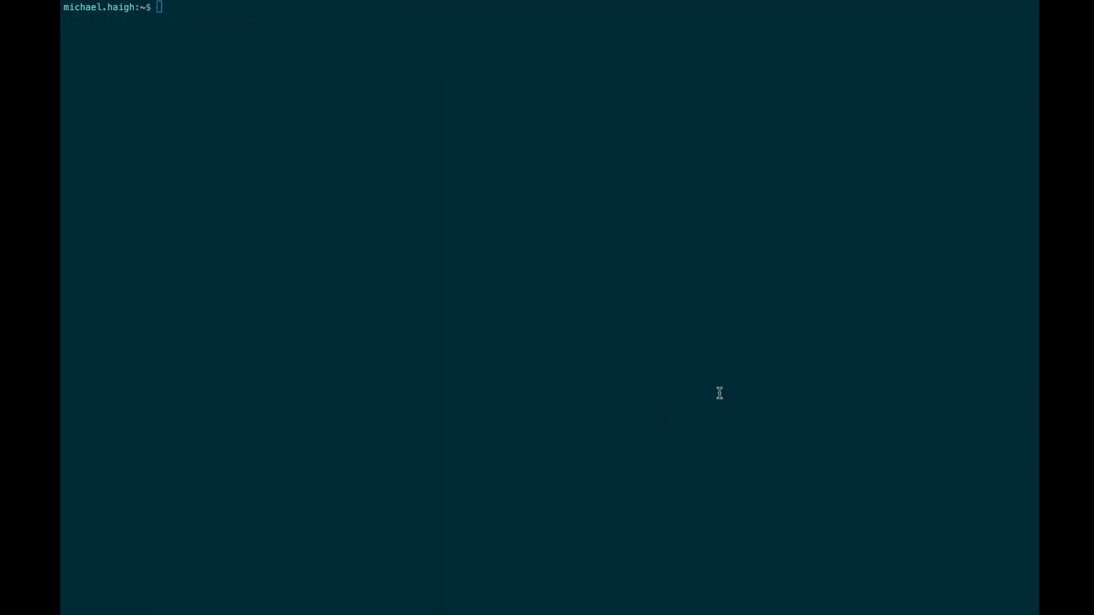
# Download the blueprint JSON with wget from the copied raw URL, then return to Calm in the browser.
pyautogui.write('wget')
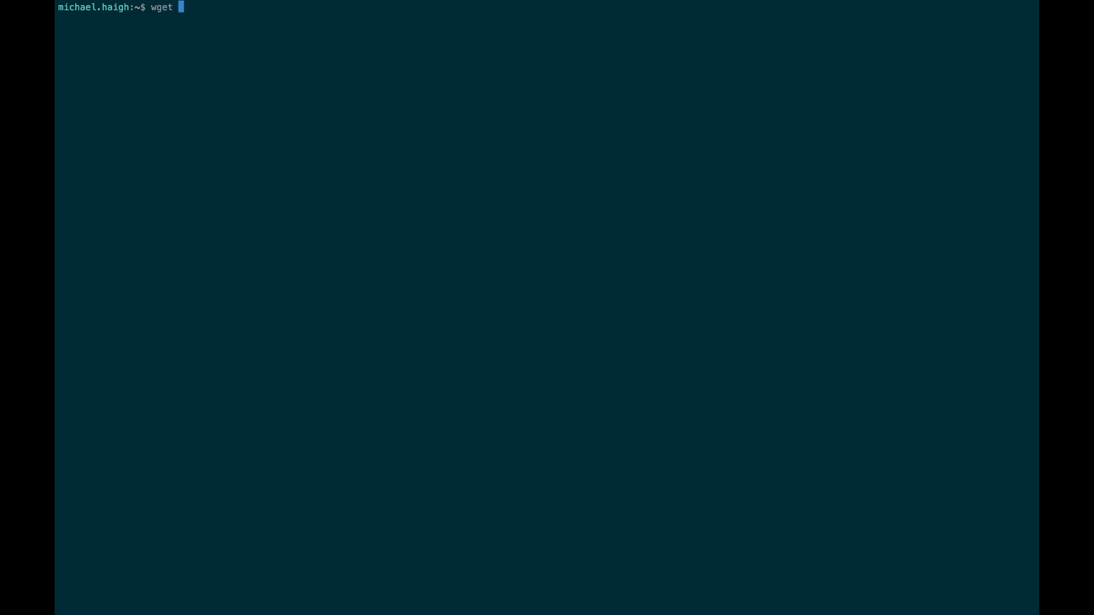
pyautogui.press('super+v')
pyautogui.press('Return')
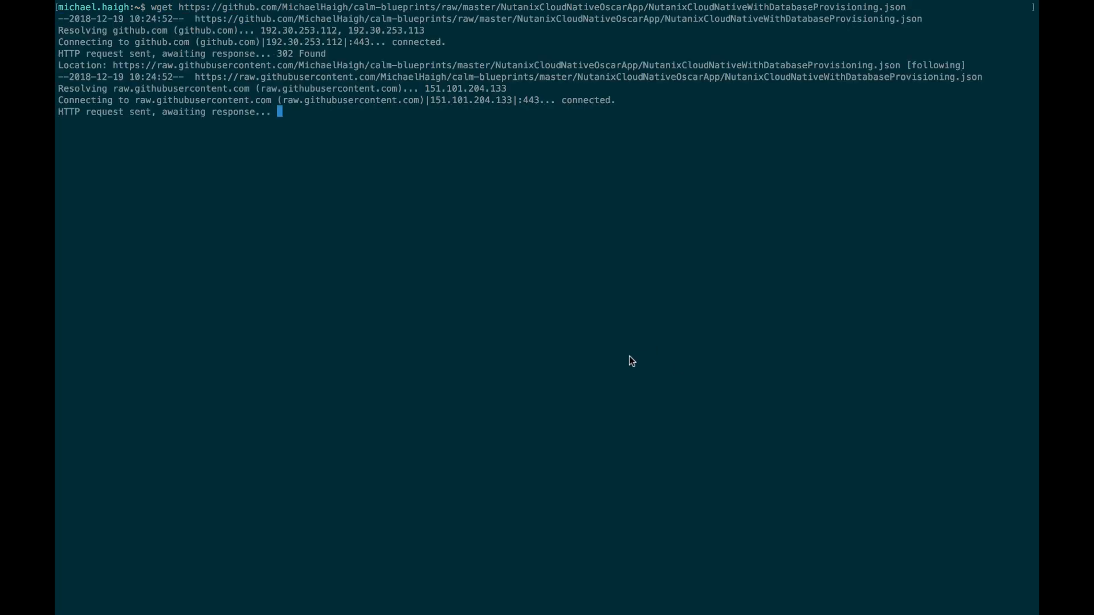
pyautogui.hotkey('ctrl', 'Left')
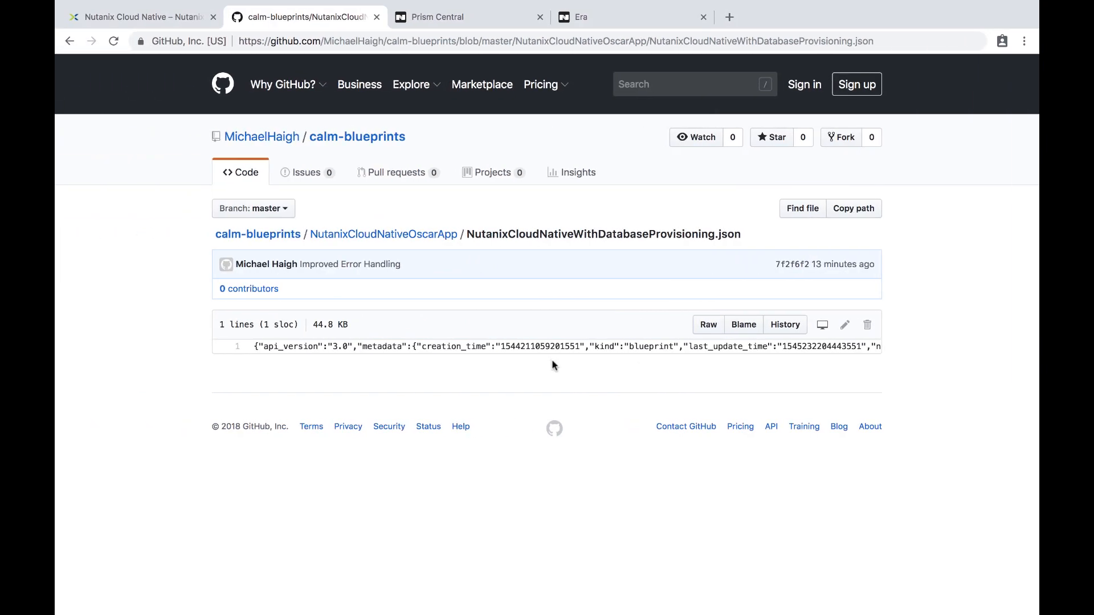
pyautogui.hotkey('ctrl', 'Tab')
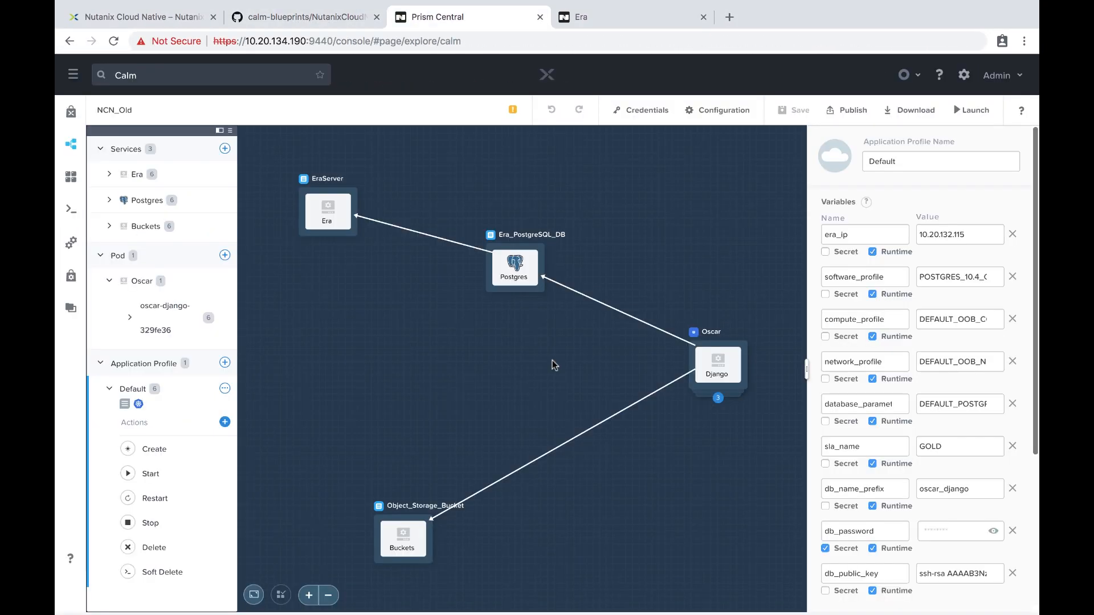
# Check the Karbon Kubernetes entry in Calm Settings, then start a blueprint upload from the Blueprints list.
pyautogui.click(72, 146)
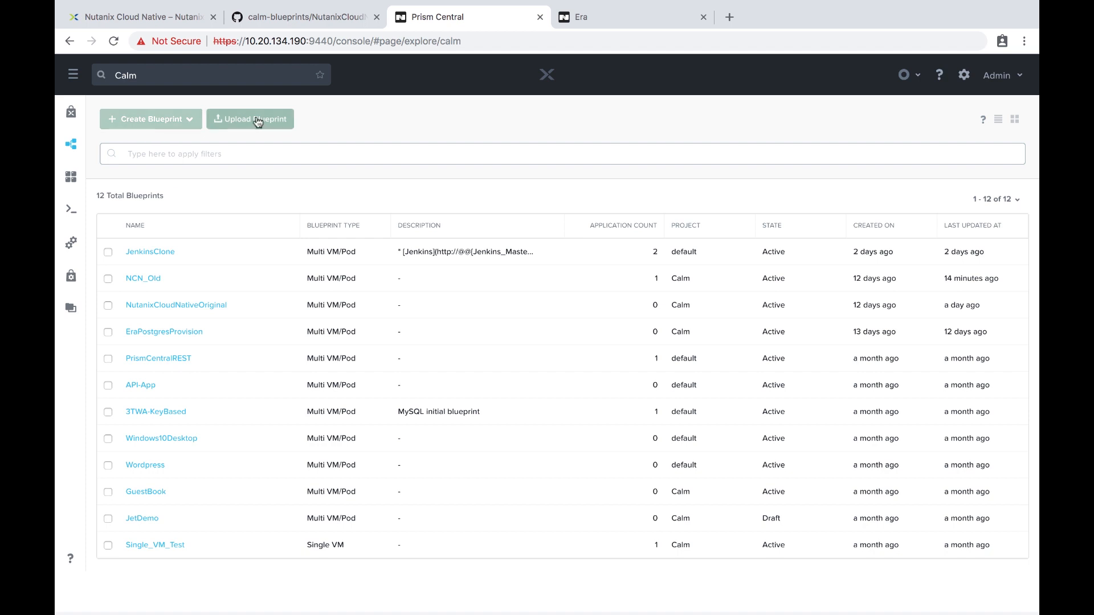
pyautogui.click(71, 243)
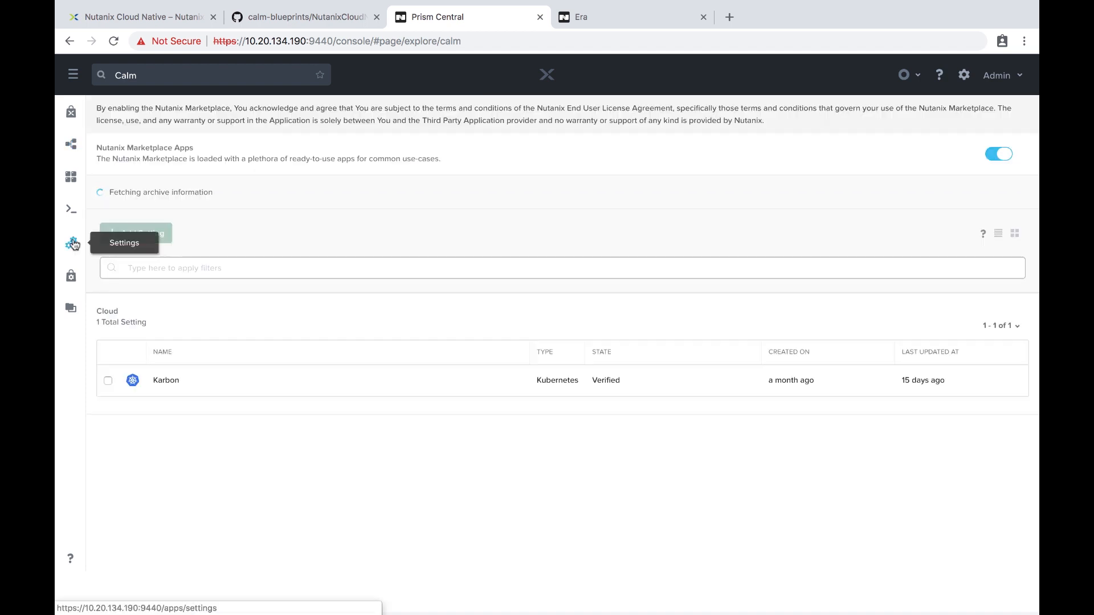
pyautogui.click(362, 392)
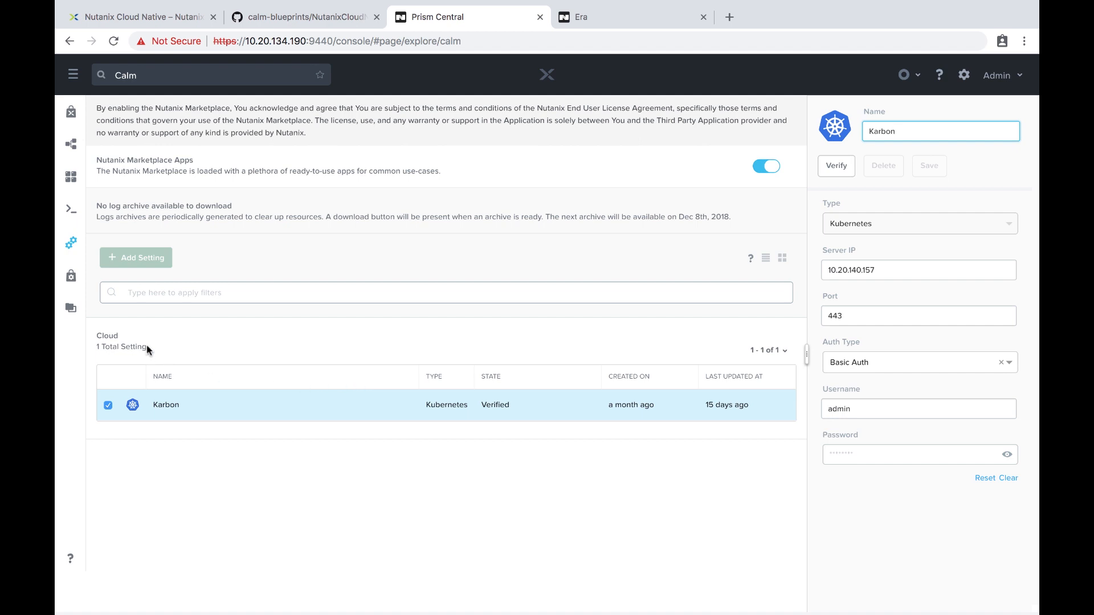
pyautogui.click(69, 141)
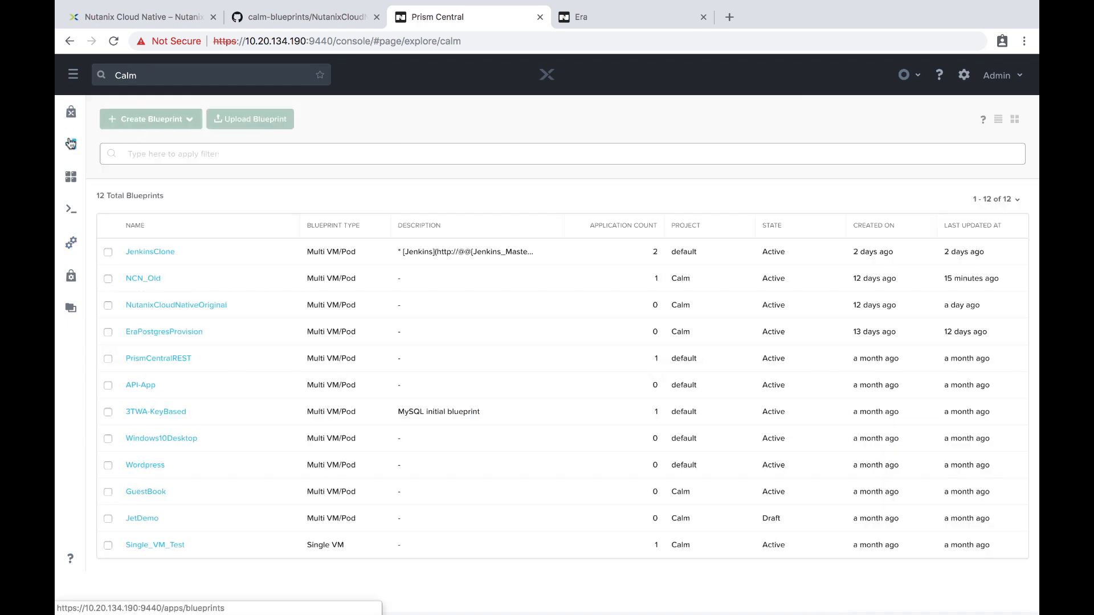
pyautogui.click(248, 121)
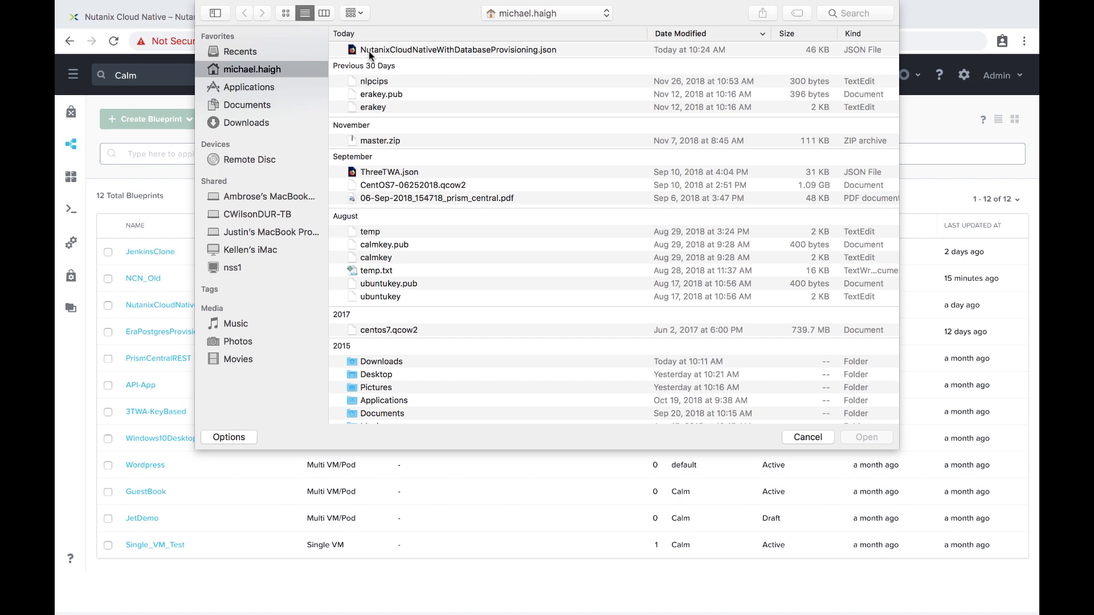
# Load NutanixCloudNativeWithDatabaseProvisioning.json, name it NutanixCloudNativeDemo and assign it to project demo.
pyautogui.click(488, 49)
pyautogui.click(856, 438)
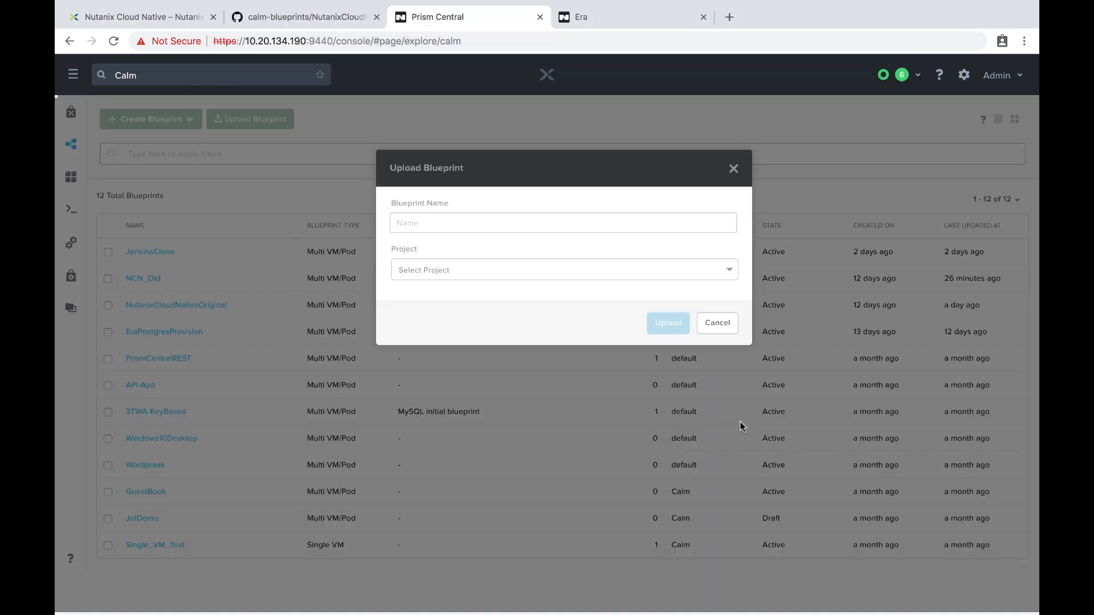
pyautogui.click(559, 227)
pyautogui.write('N')
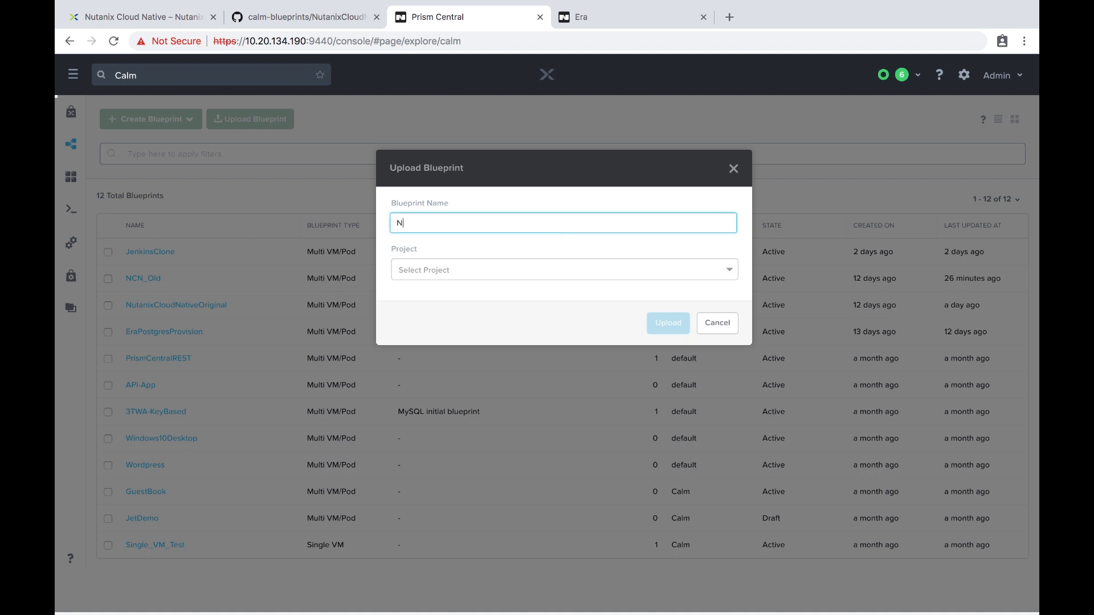
pyautogui.write('utanixCloudNativeDemo')
pyautogui.click(542, 271)
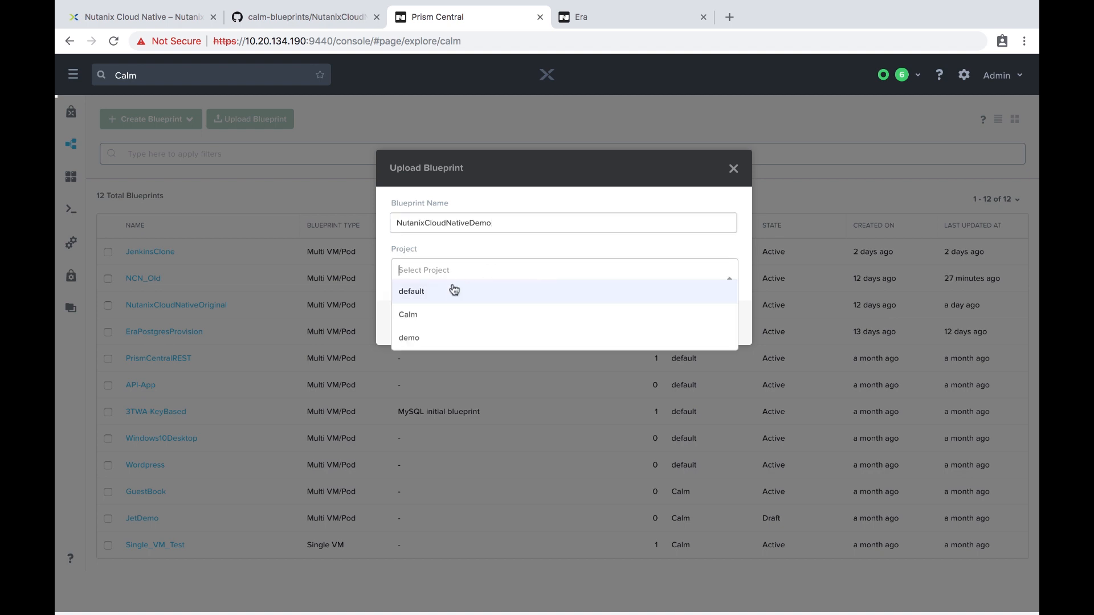
pyautogui.click(455, 335)
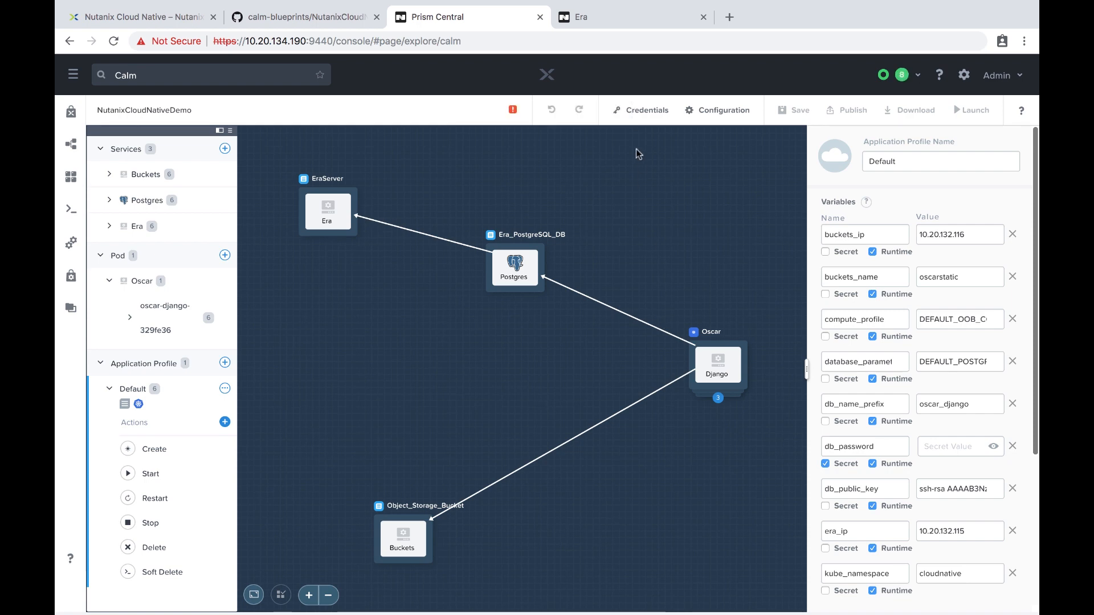
# Open the blueprint's credentials and expand buckets_creds, db_server_creds, era_creds and kube_creds.
pyautogui.click(639, 113)
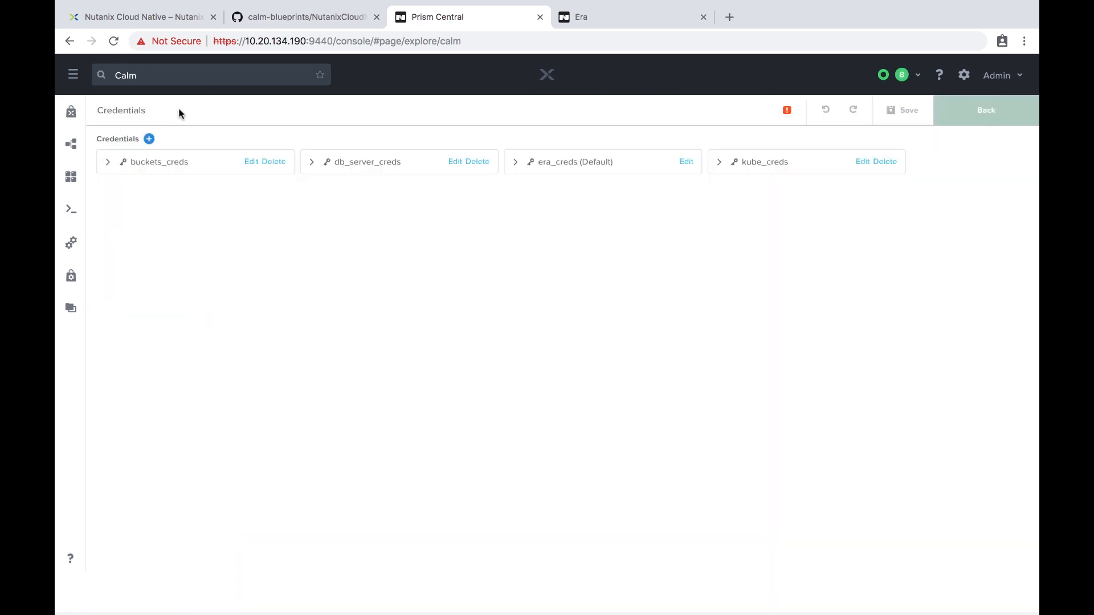
pyautogui.click(101, 162)
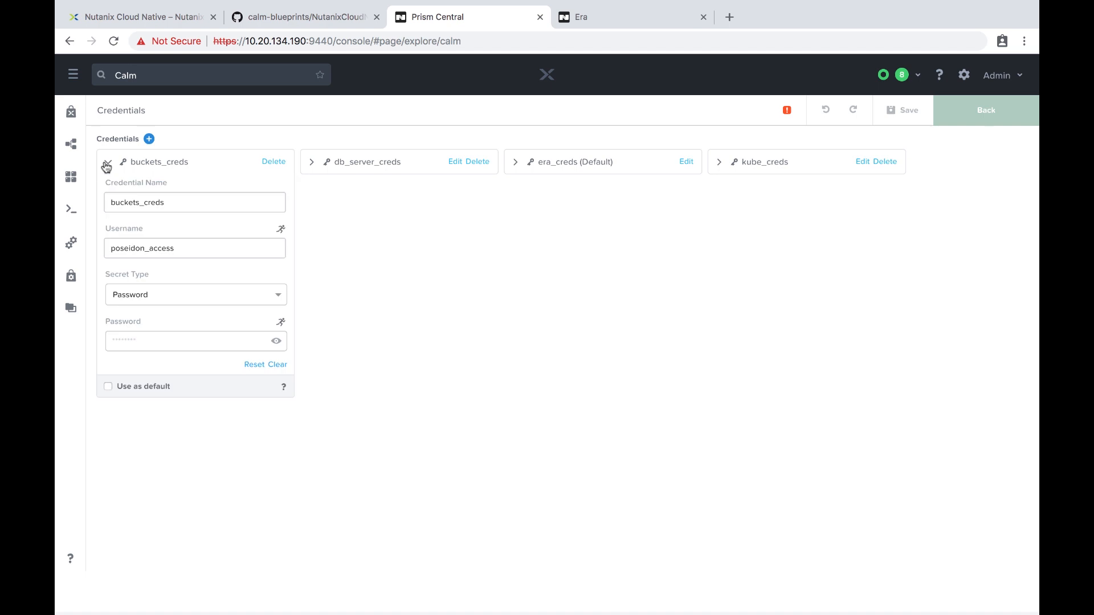
pyautogui.click(312, 163)
pyautogui.click(514, 163)
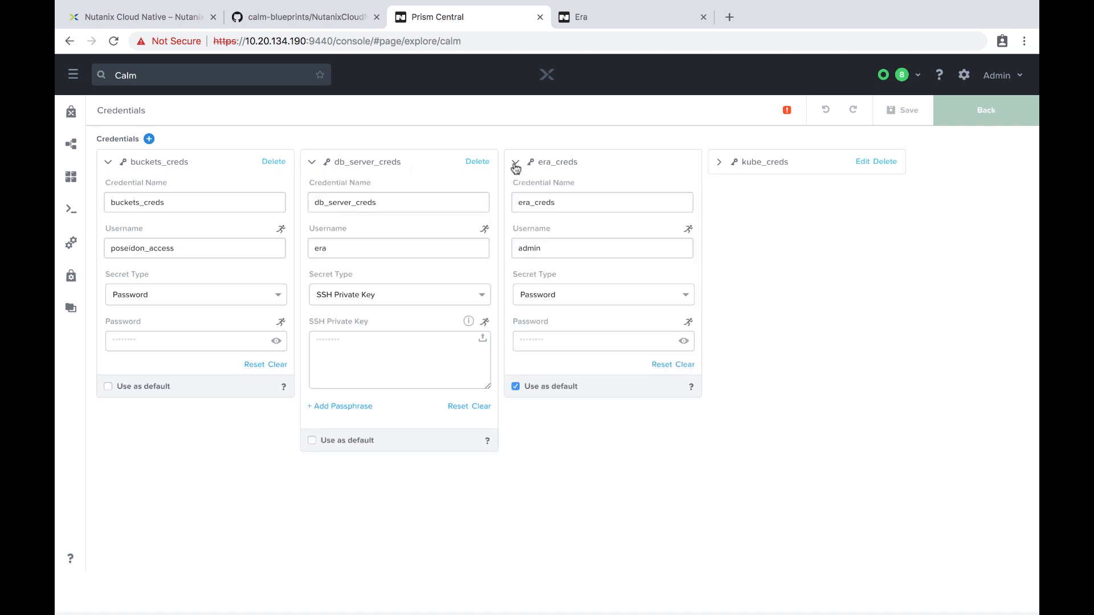
pyautogui.click(720, 164)
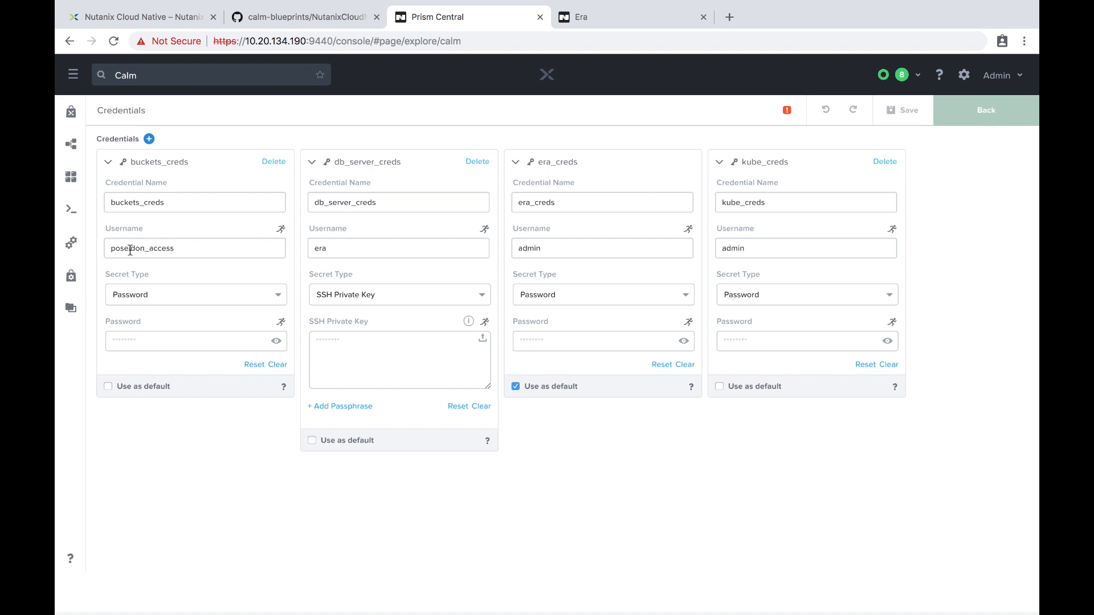
# Enter the buckets access password into the buckets_creds password field.
pyautogui.moveTo(109, 249); pyautogui.dragTo(151, 253)
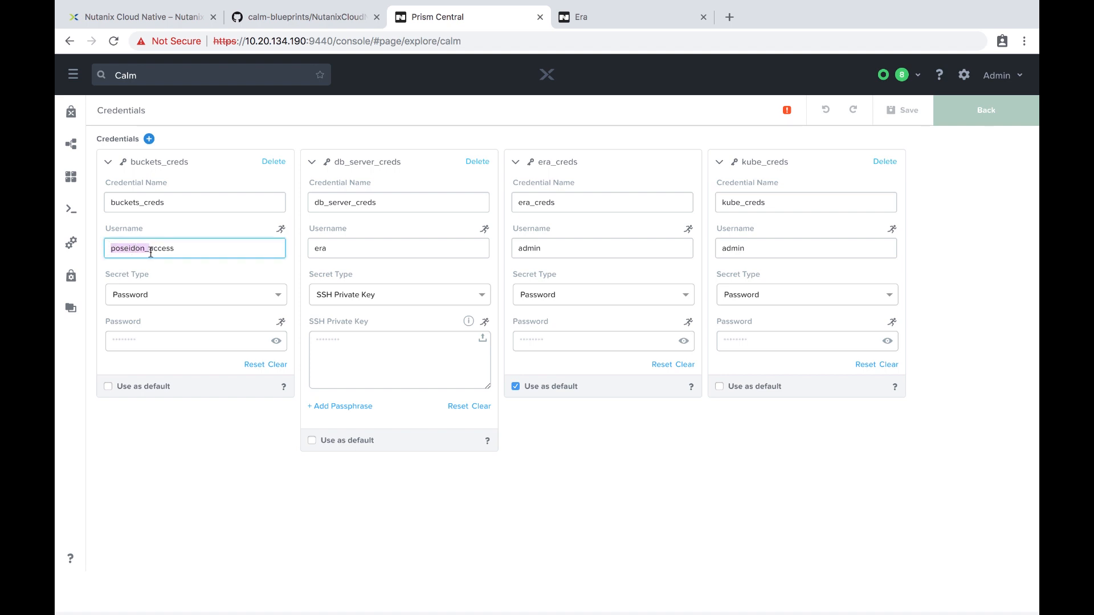
pyautogui.click(148, 340)
pyautogui.hotkey('ctrl', 'v')
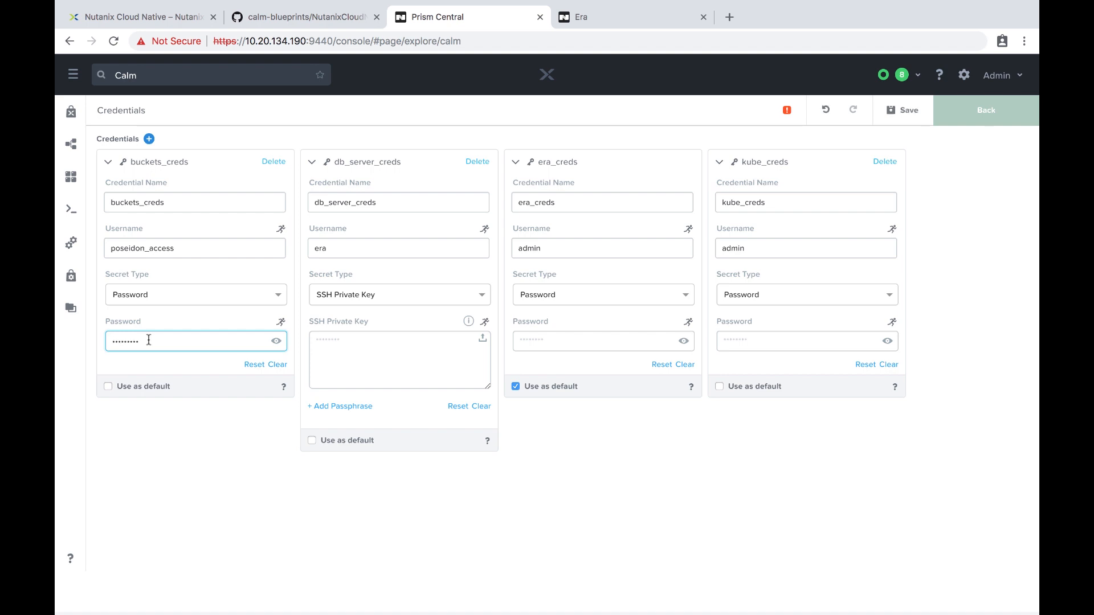
pyautogui.write('••••••')
# In Terminal, run cat calmkey to display the private key.
pyautogui.hotkey('ctrl', 'Right')
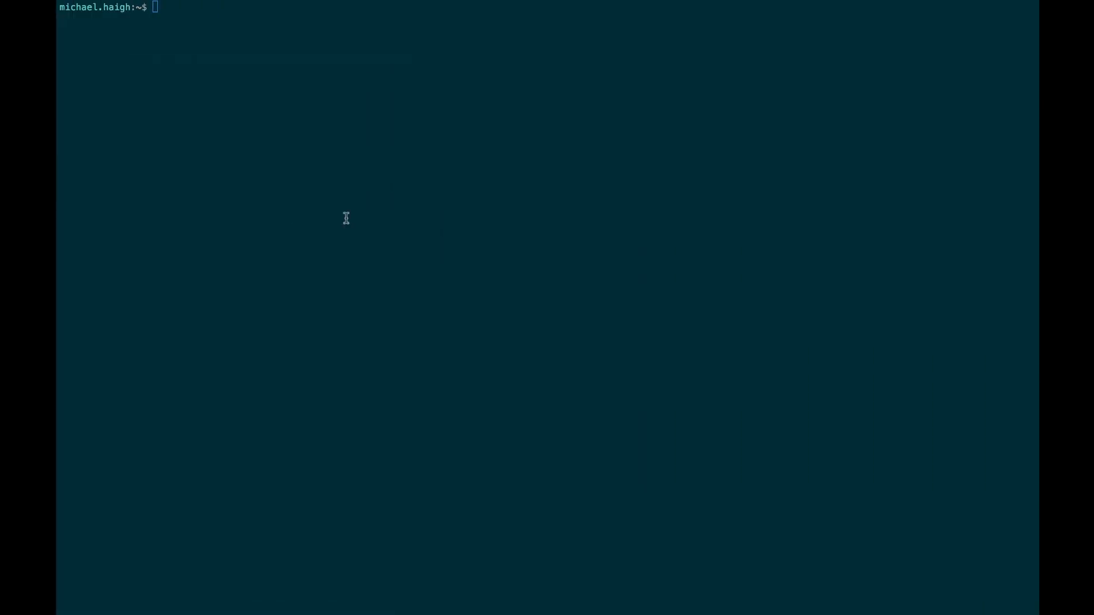
pyautogui.write('cat calmkey')
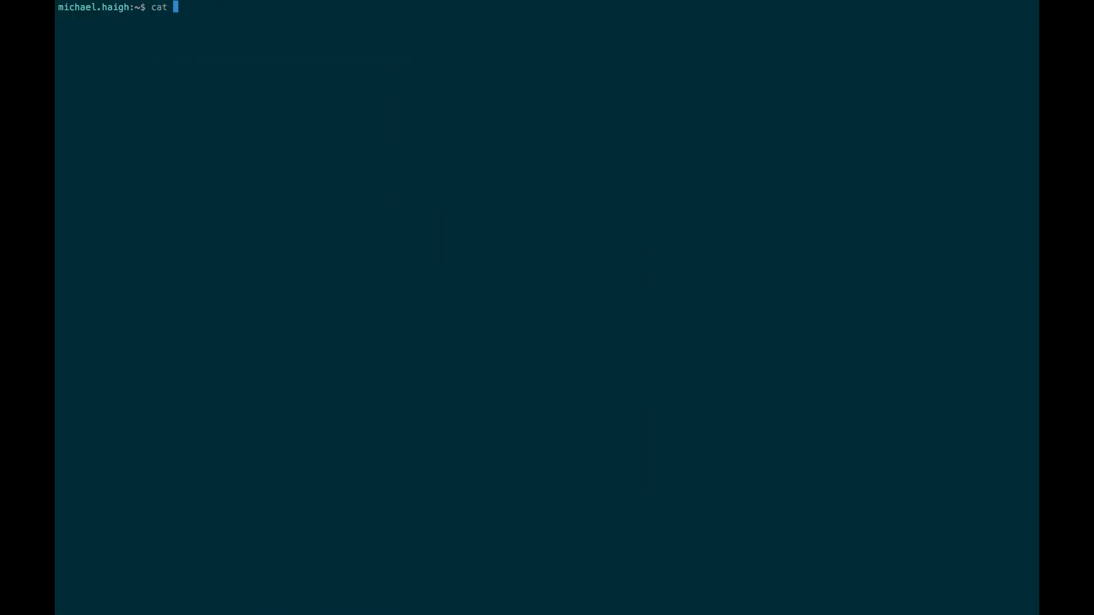
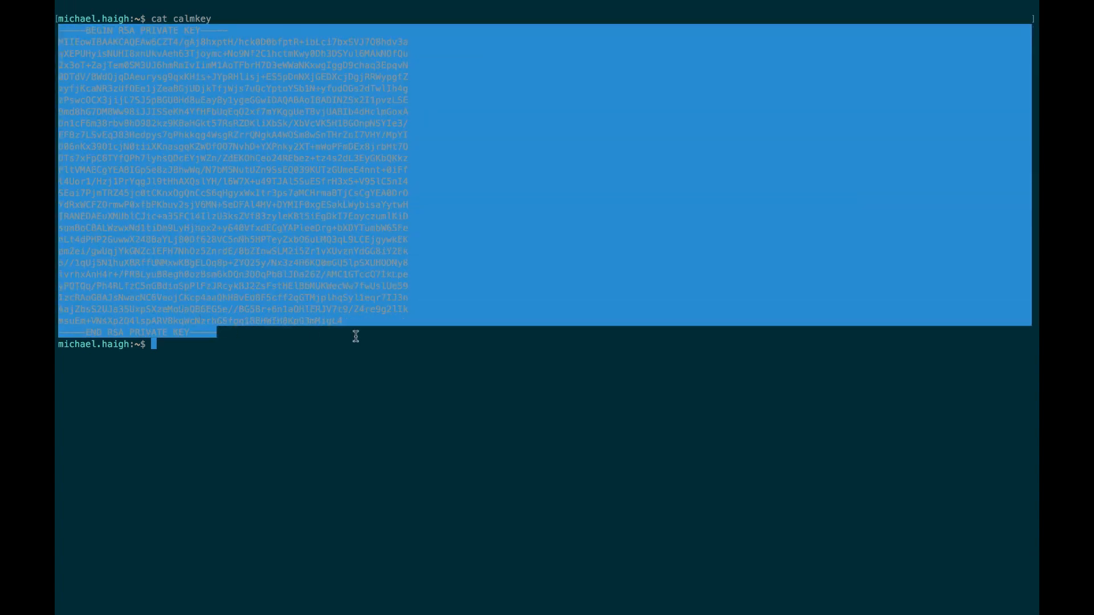
# Return to the Prism Central credentials page with the calmkey private key copied.
pyautogui.hotkey('ctrl', 'Left')
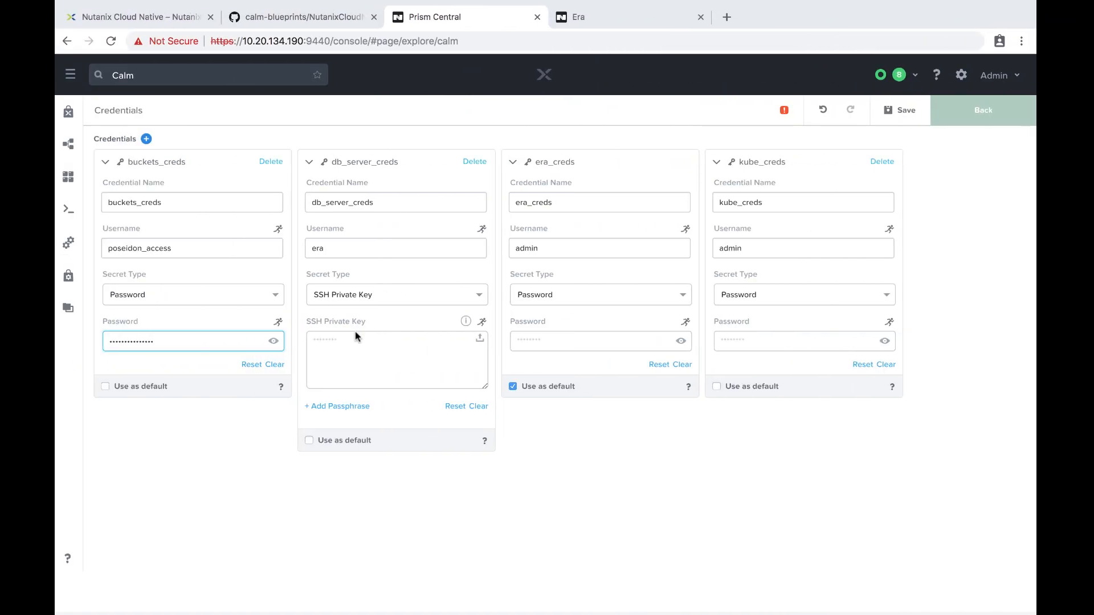
# Paste the calmkey private key into db_server_creds and enter the era_creds and kube_creds passwords.
pyautogui.click(385, 343)
pyautogui.press('super+v')
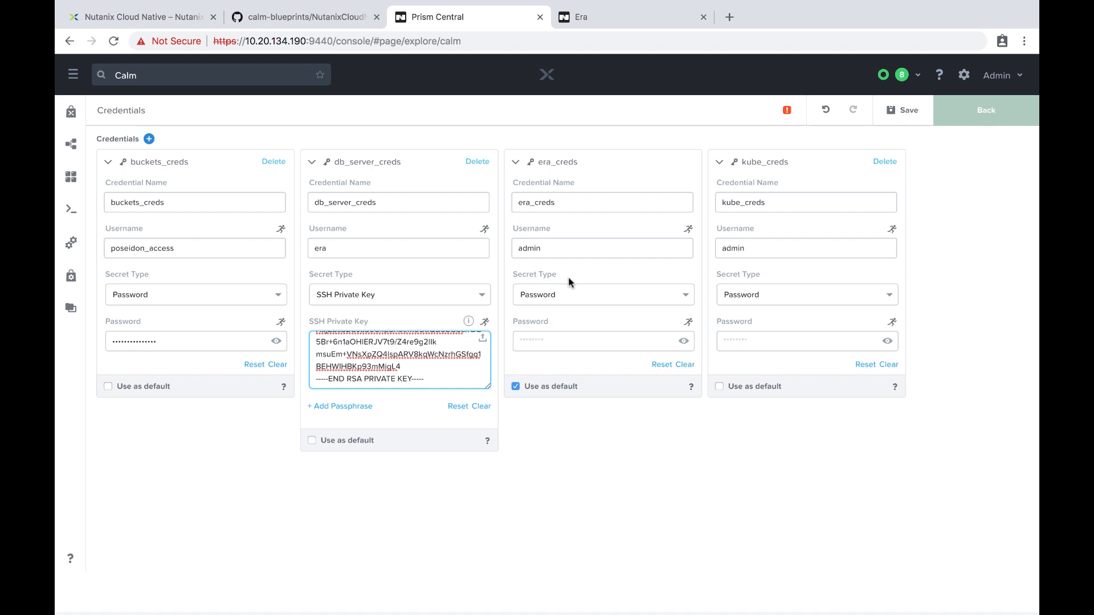
pyautogui.click(566, 342)
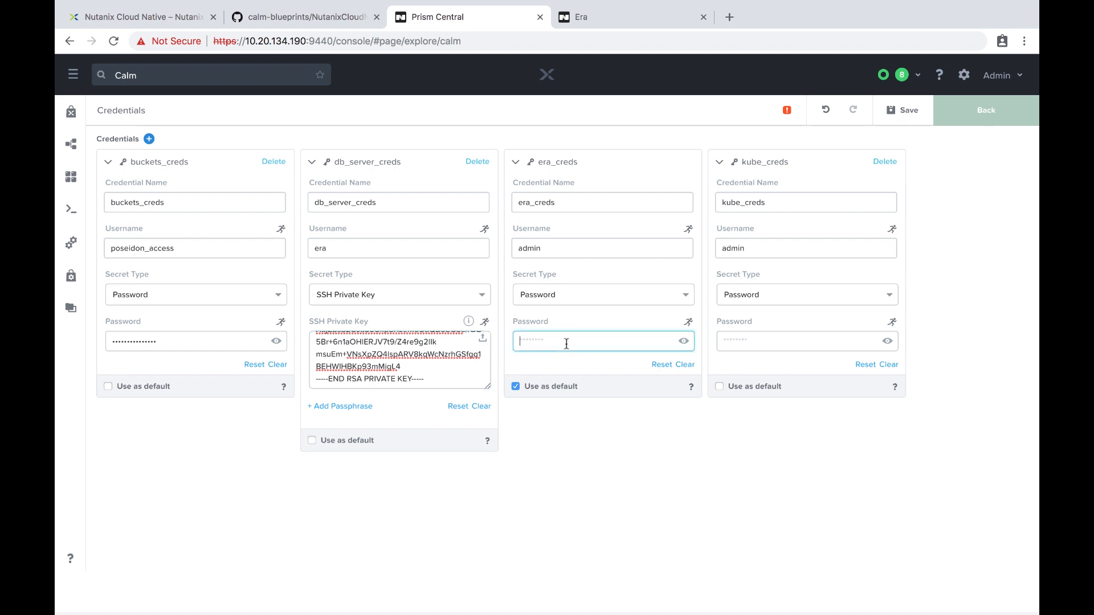
pyautogui.write('nutanix')
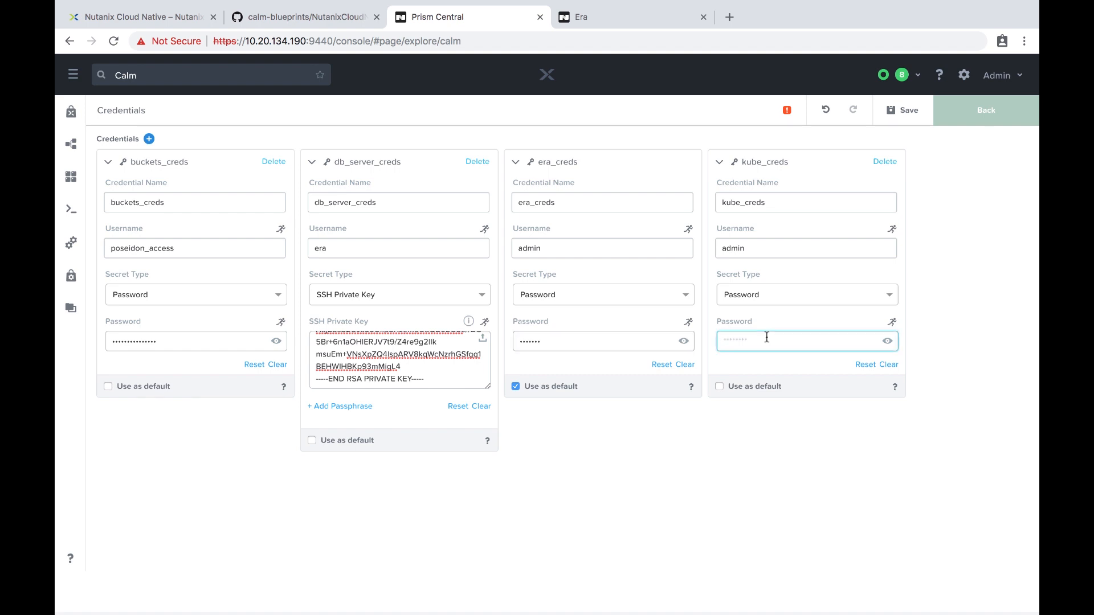
pyautogui.write('••••••••••')
# Return to the NutanixCloudNativeDemo blueprint and save it with the new credentials.
pyautogui.click(988, 111)
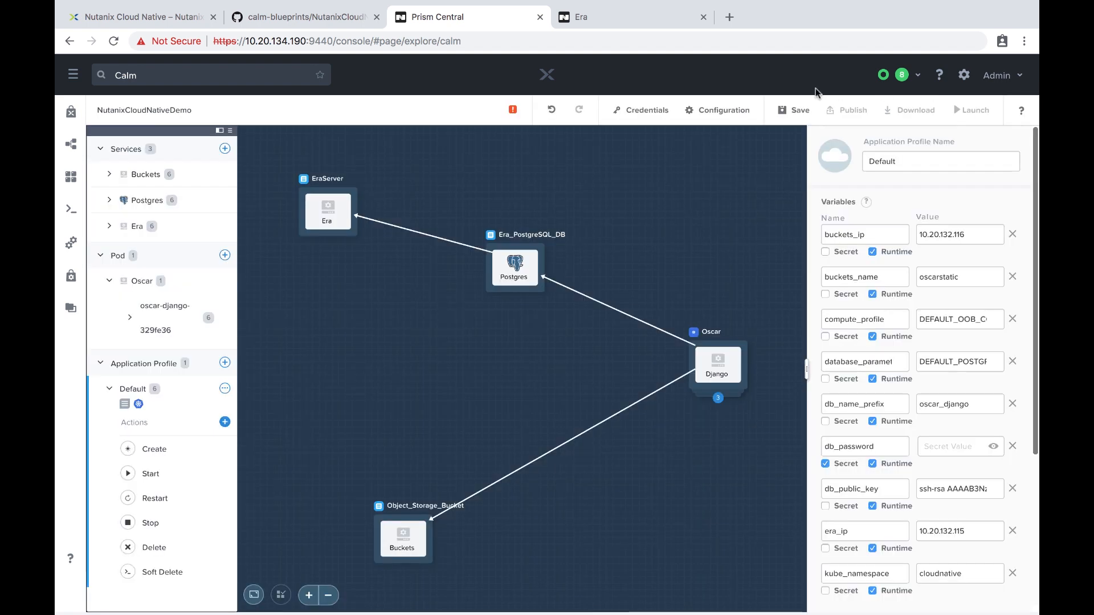
pyautogui.click(787, 110)
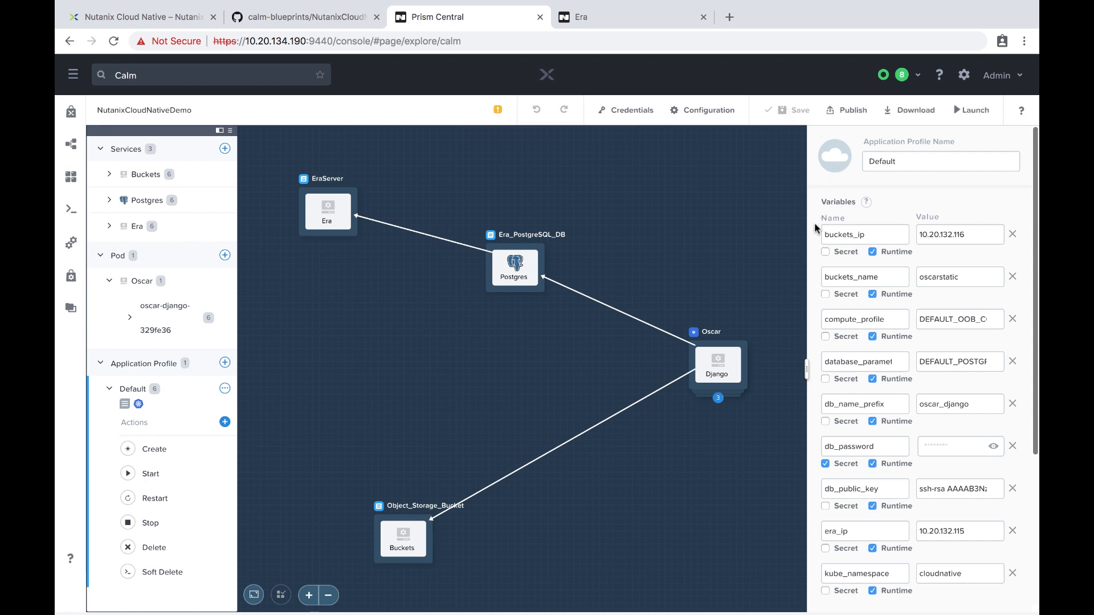
pyautogui.scroll(-5, 815, 228)
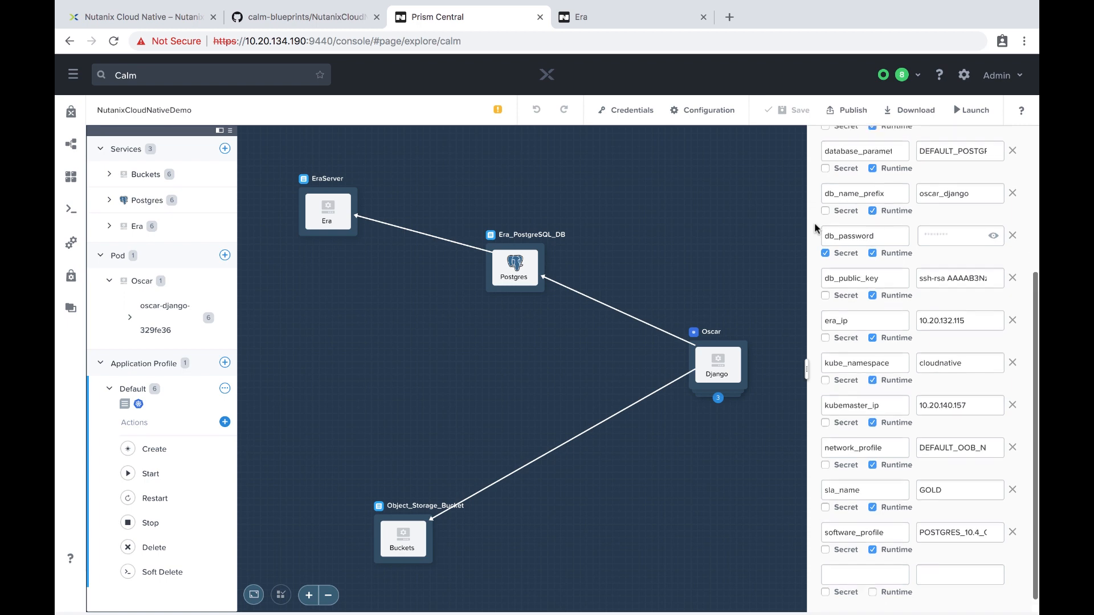
pyautogui.scroll(5, 815, 228)
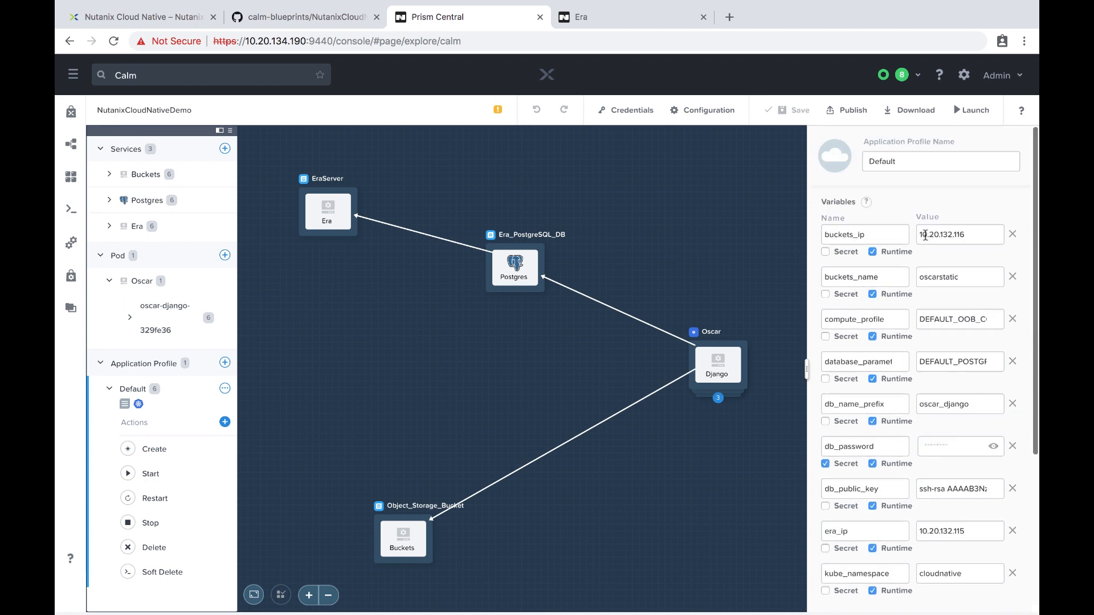
# Review the buckets_ip, buckets_name and compute_profile values in the Default profile variables.
pyautogui.doubleClick(928, 235)
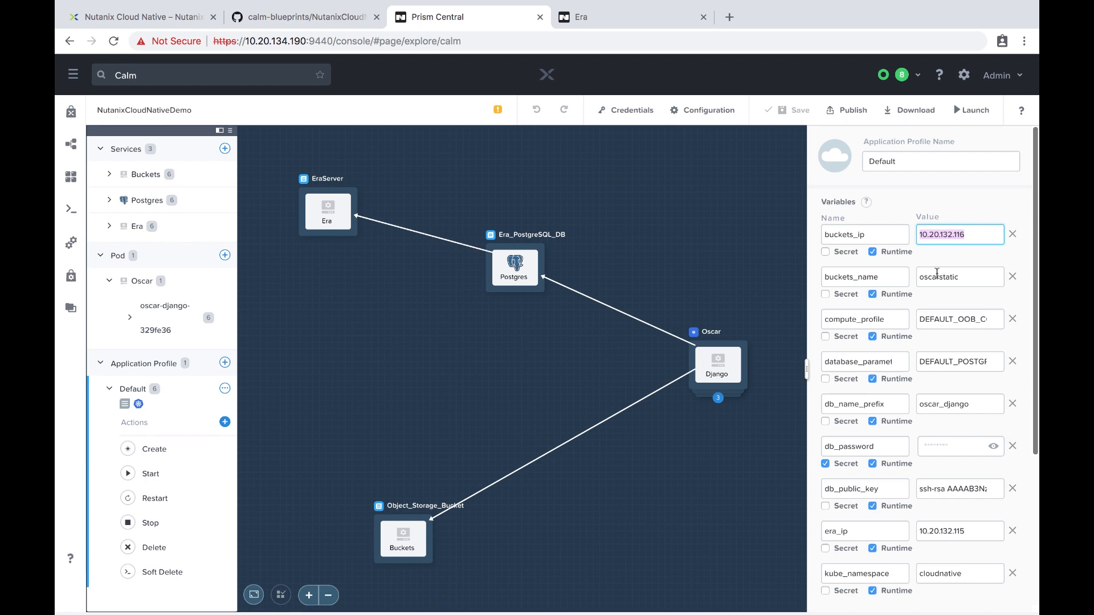
pyautogui.doubleClick(937, 276)
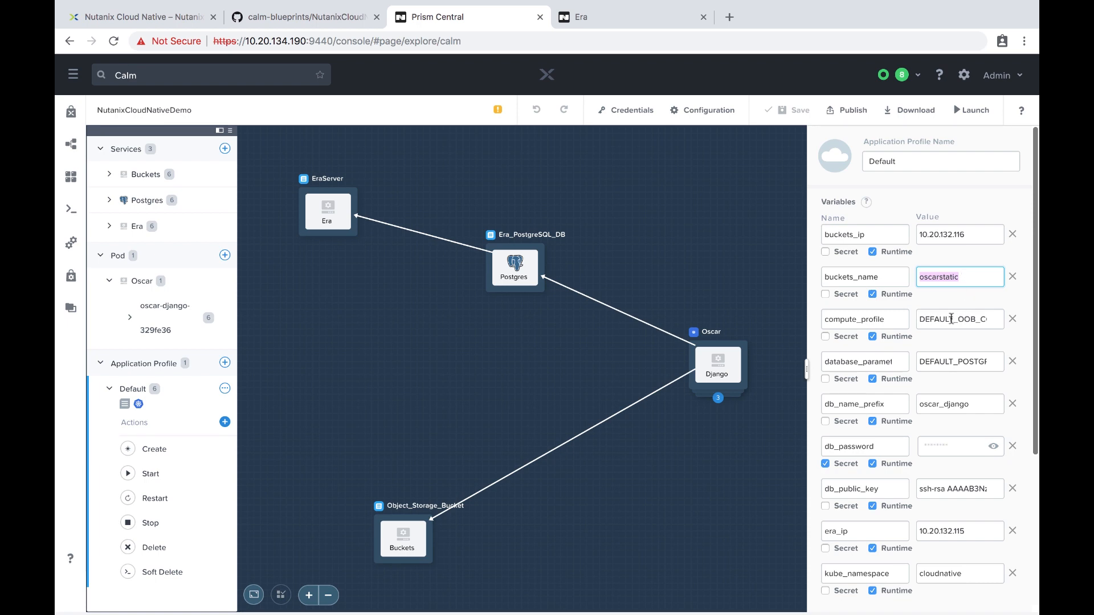
pyautogui.doubleClick(951, 319)
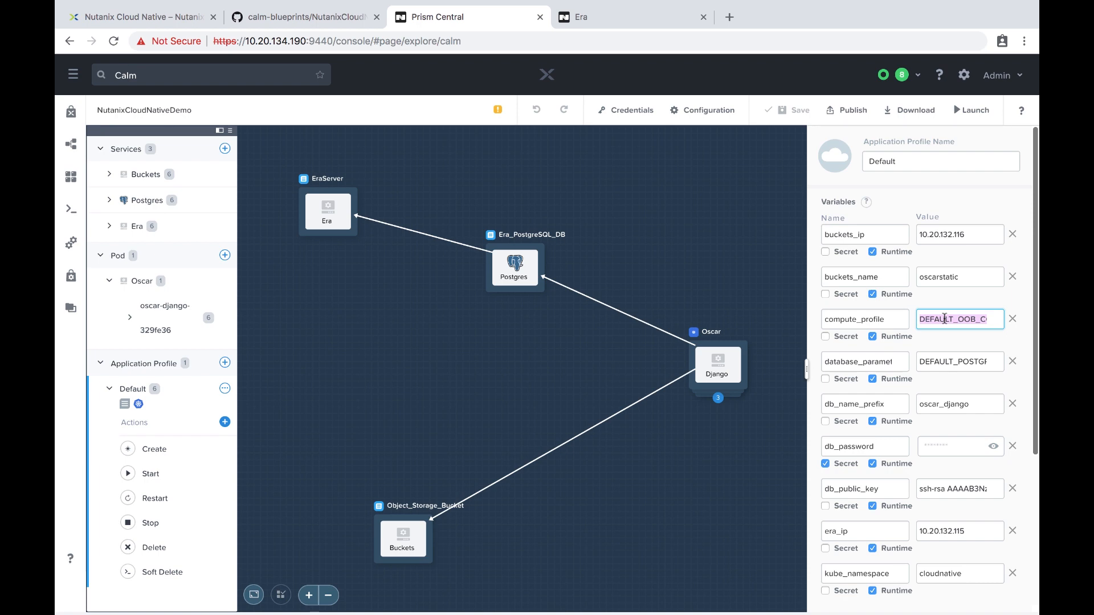
pyautogui.scroll(-1, 945, 319)
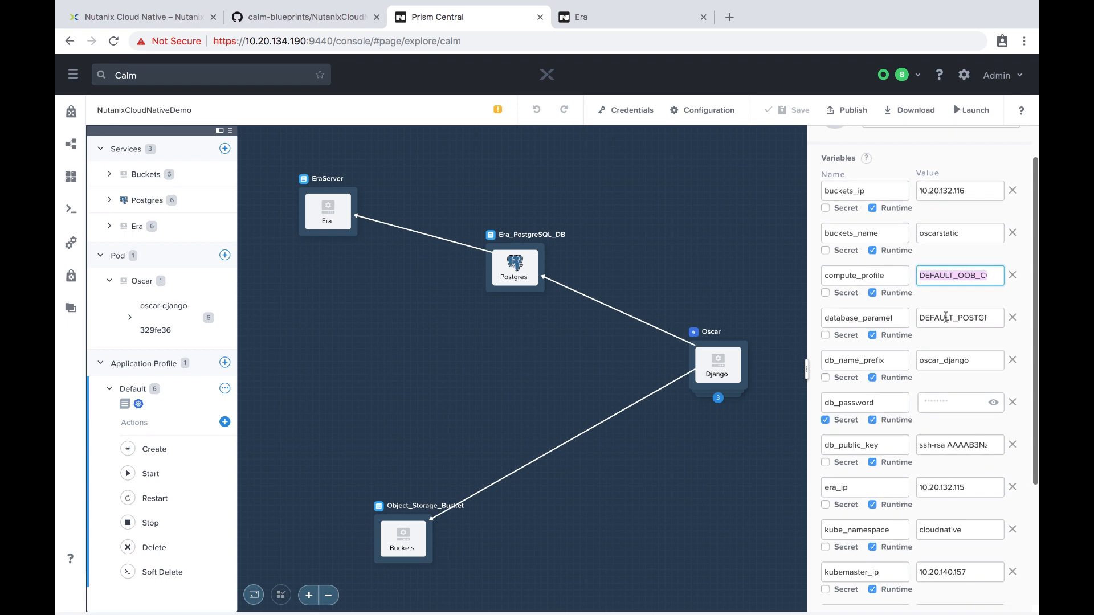
pyautogui.scroll(-1, 957, 317)
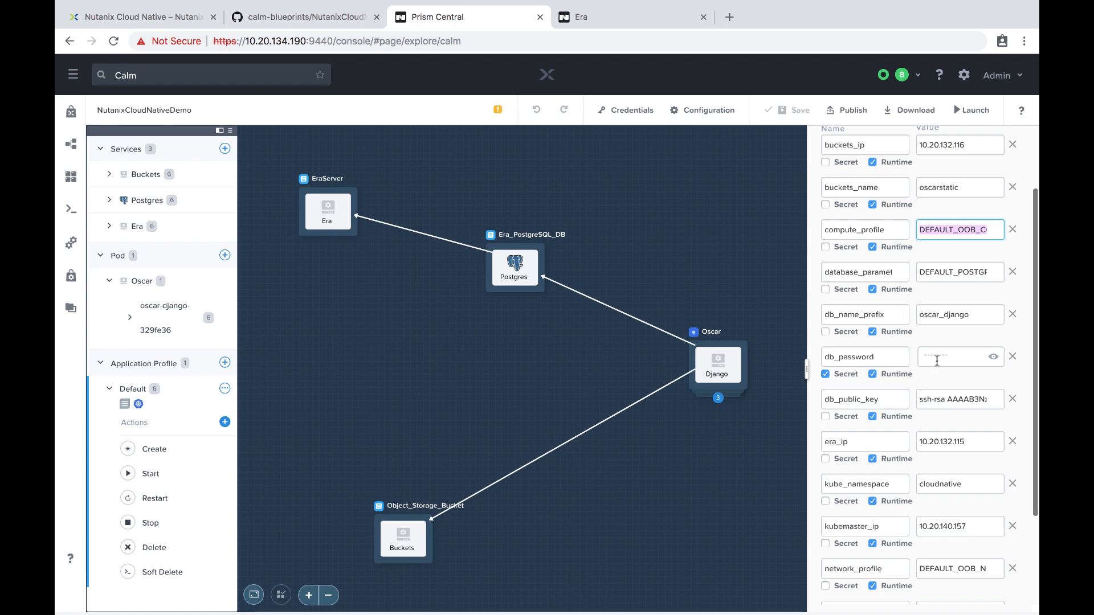
# Enter the secret db_password value and select the existing db_public_key value for replacement.
pyautogui.click(936, 359)
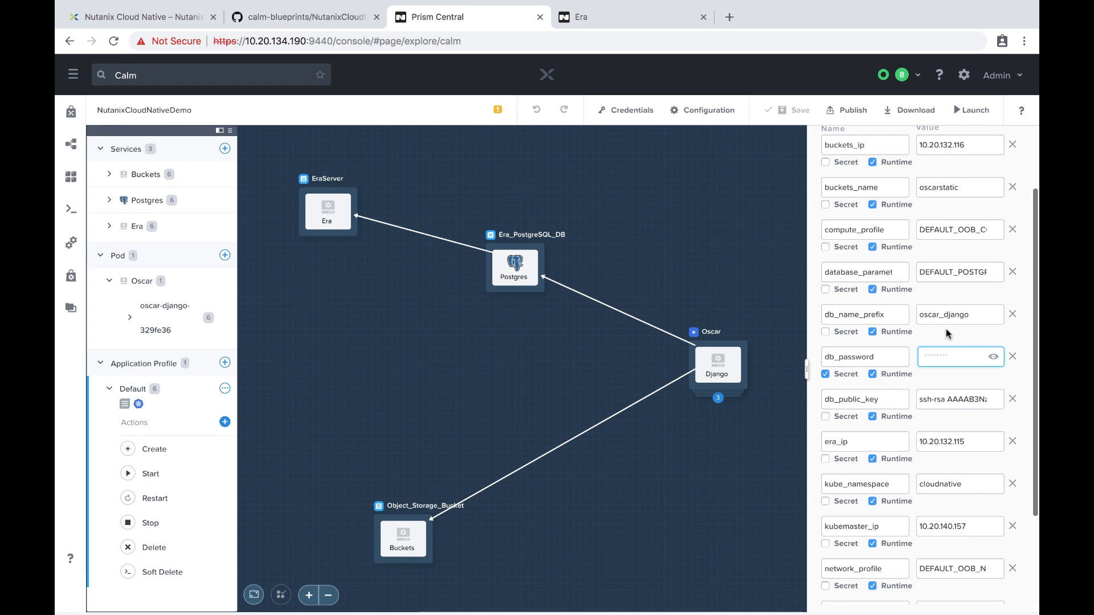
pyautogui.write('nutanix/4u')
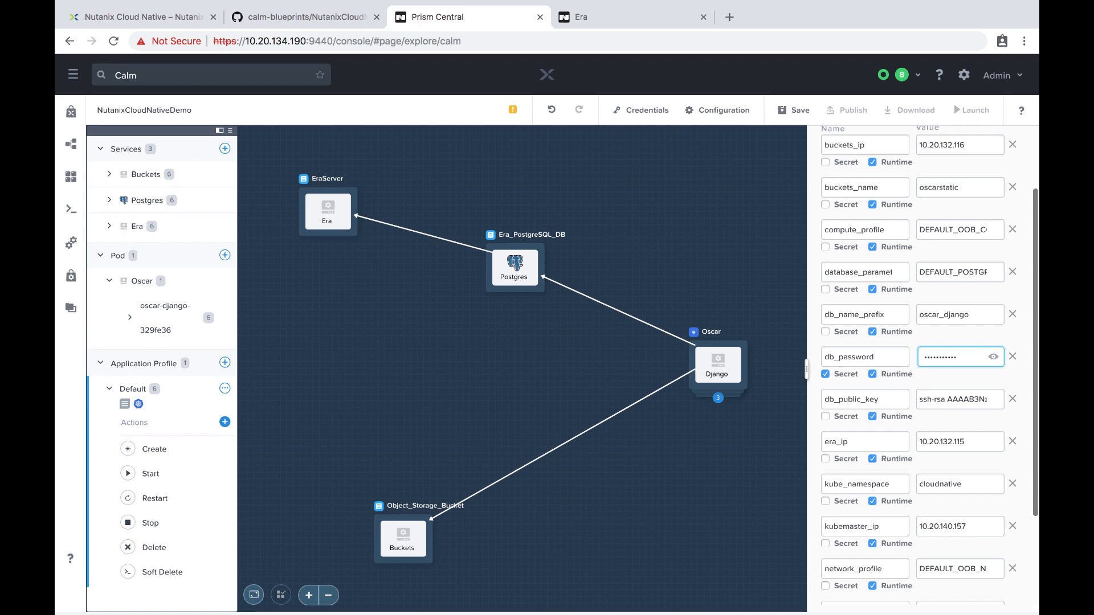
pyautogui.scroll(-3, 941, 310)
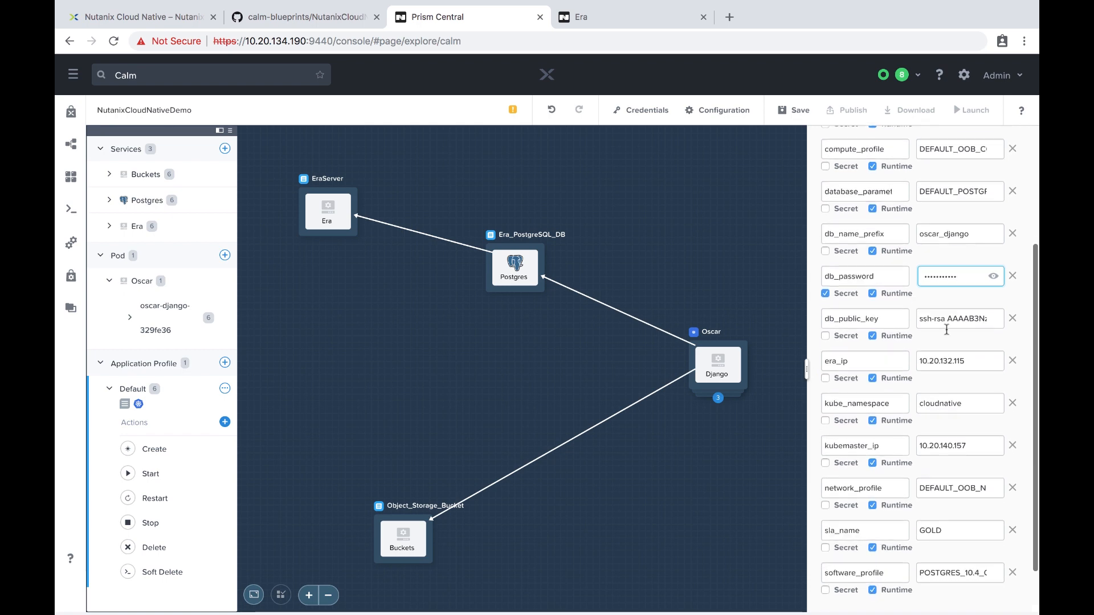
pyautogui.tripleClick(943, 312)
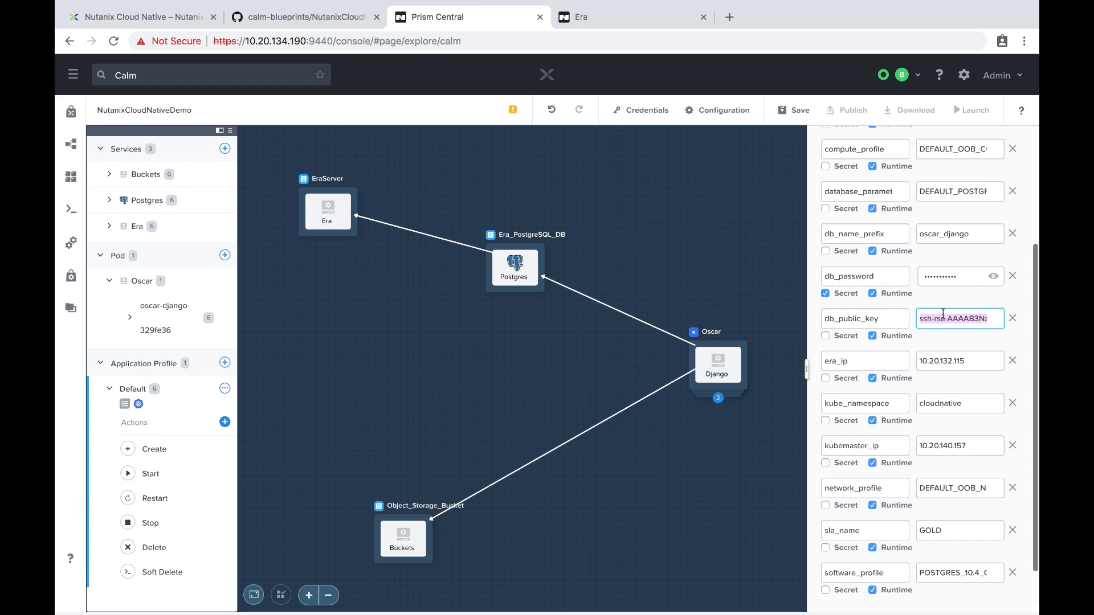
pyautogui.hotkey('ctrl', 'Right')
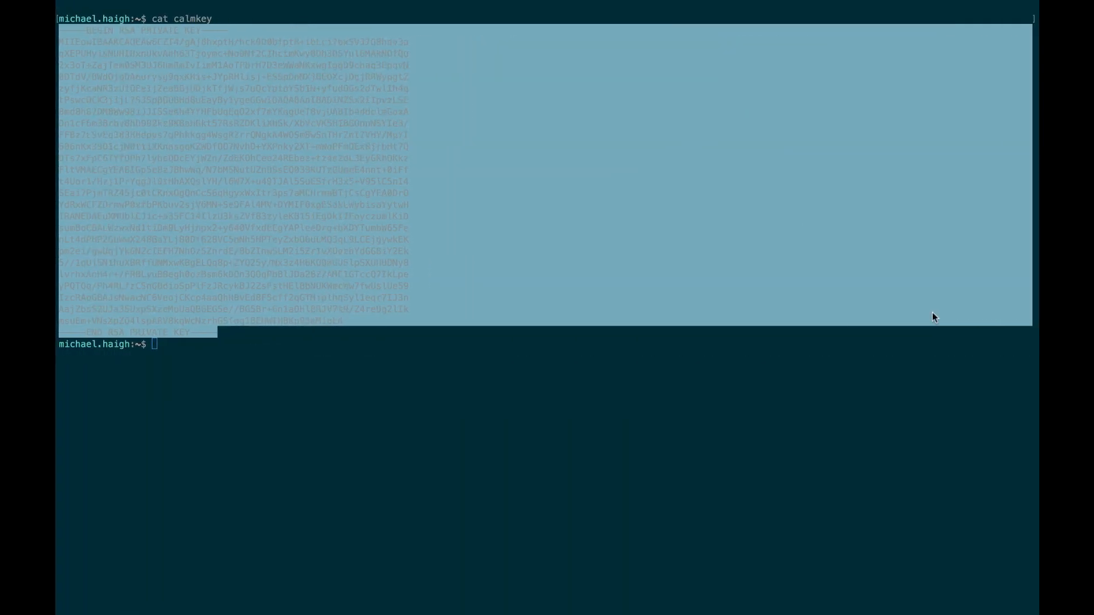
# Print the public key with cat calmkey.pub and copy the ssh-rsa key text.
pyautogui.click(932, 314)
pyautogui.press('Up')
pyautogui.write('.pub')
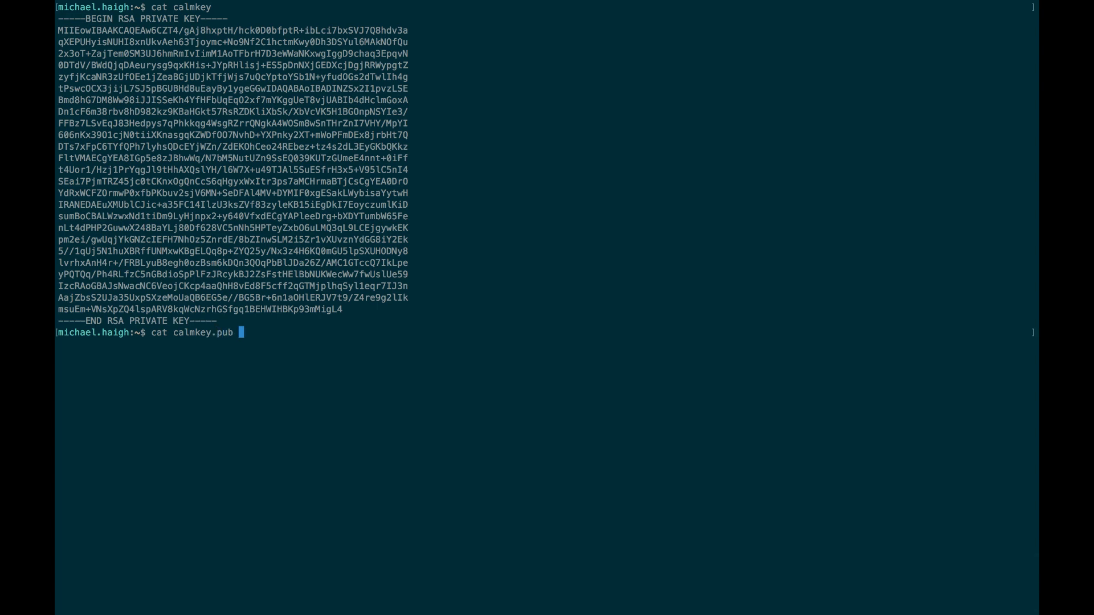
pyautogui.press('Return')
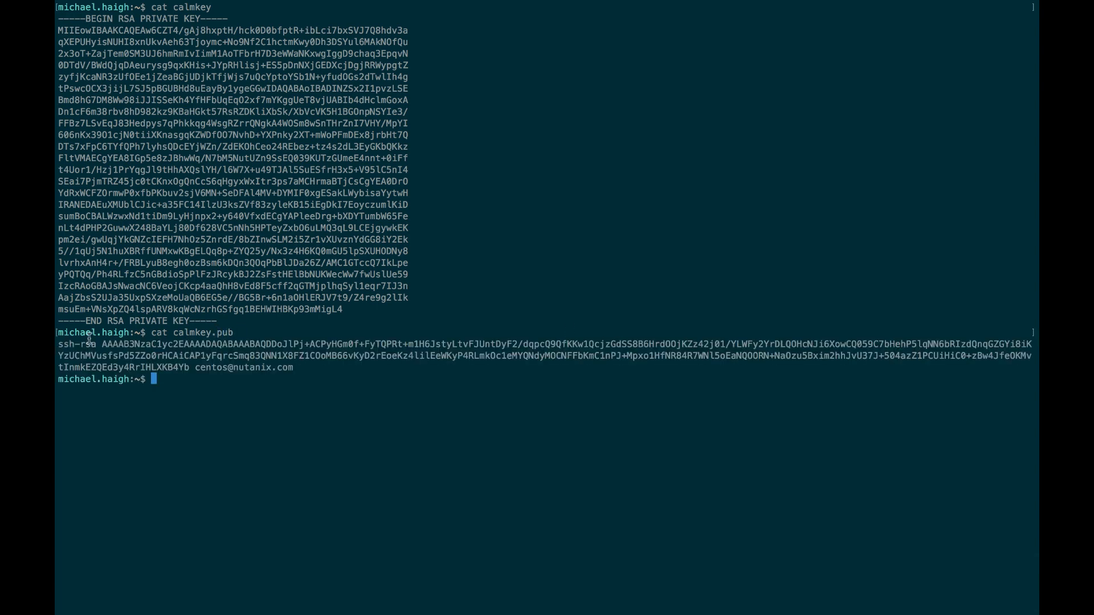
pyautogui.moveTo(59, 344); pyautogui.dragTo(293, 370)
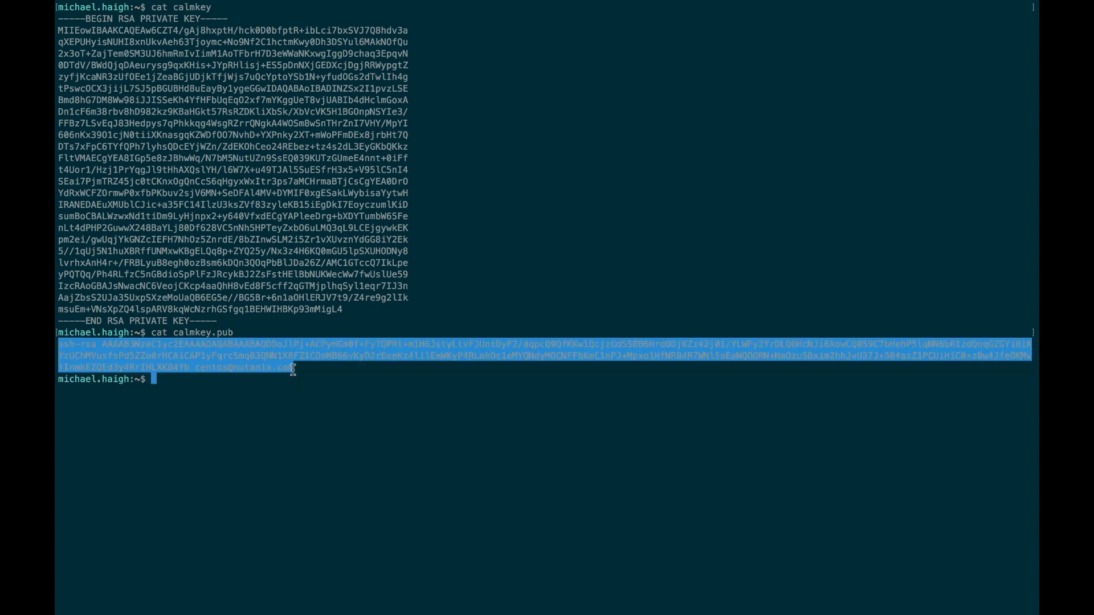
pyautogui.hotkey('ctrl', 'Left')
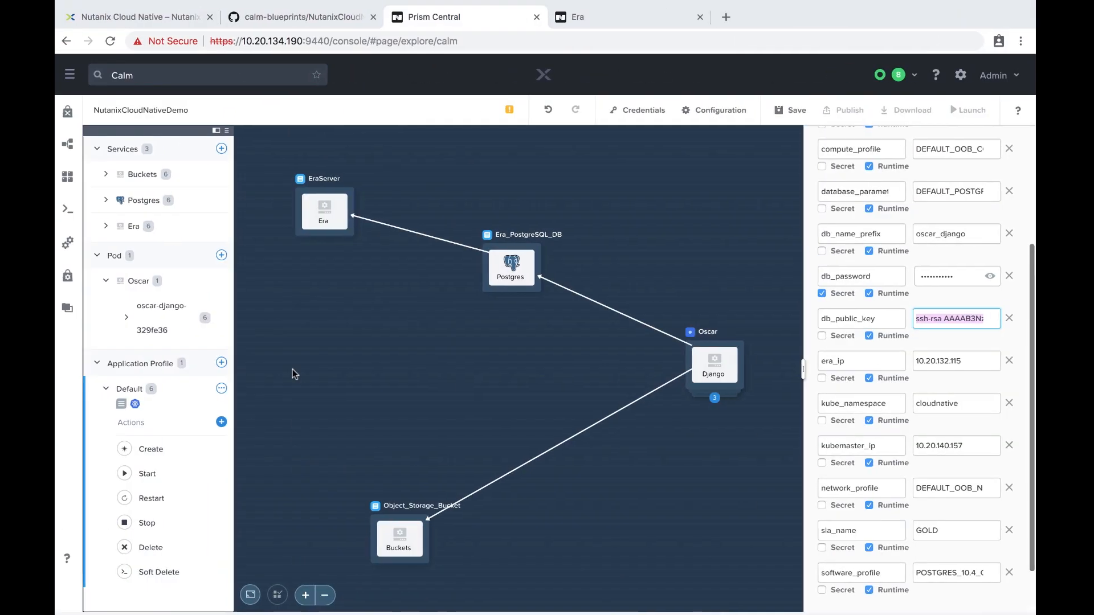
# Paste the ssh-rsa key into db_public_key, set kube_namespace to demo, and save the blueprint.
pyautogui.press('super+v')
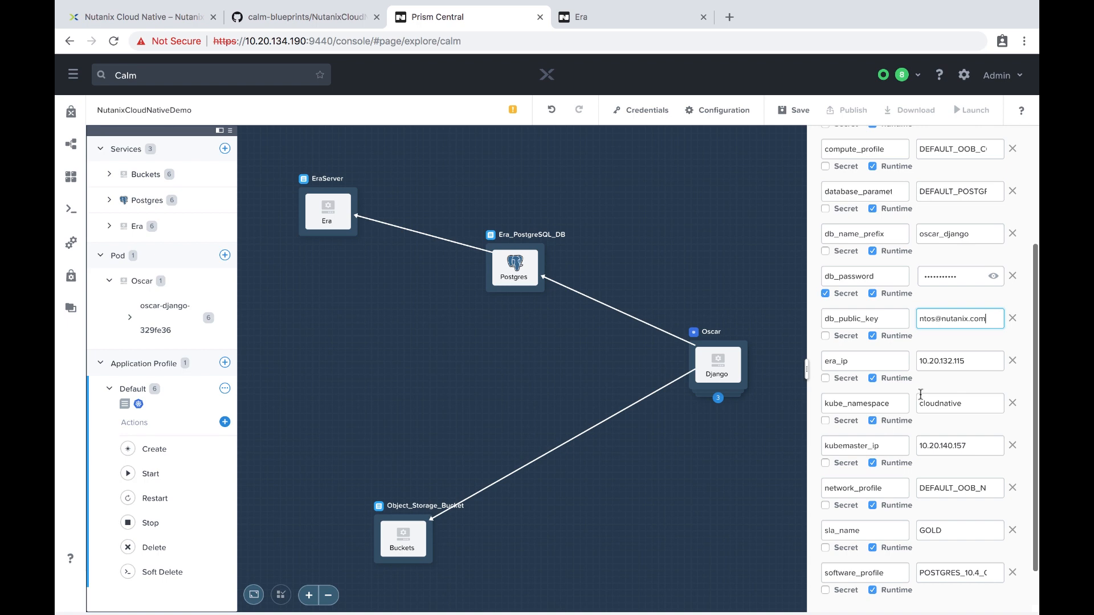
pyautogui.doubleClick(921, 403)
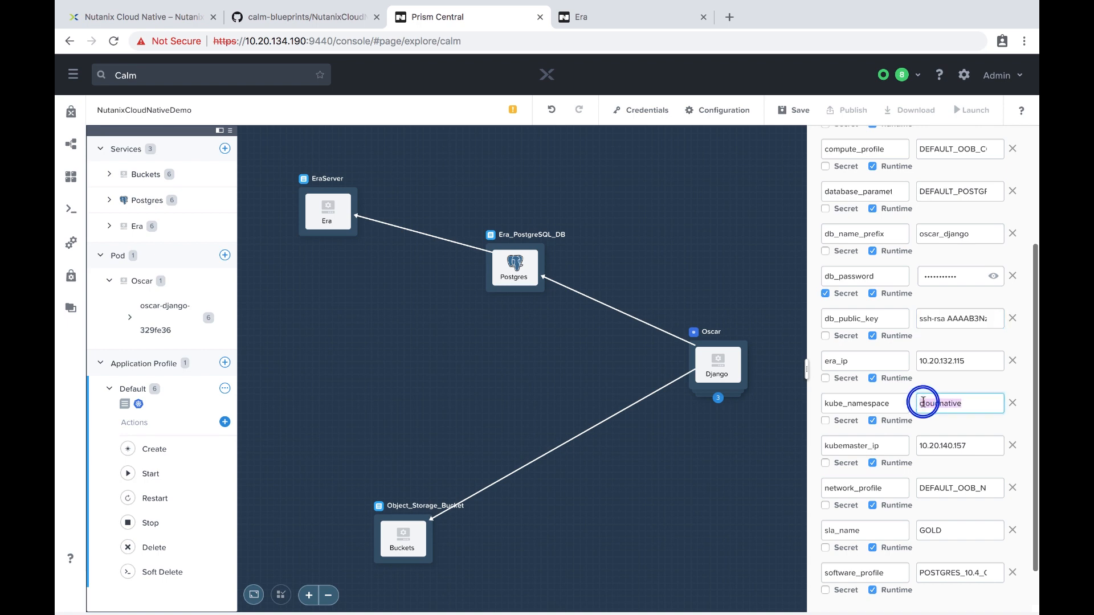
pyautogui.write('demo')
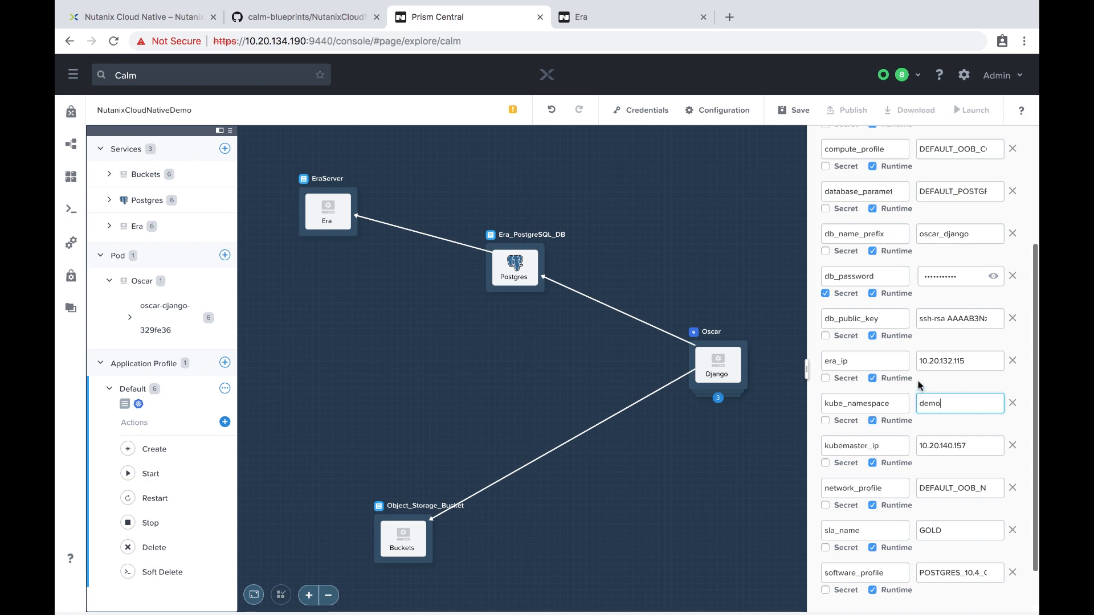
pyautogui.scroll(-1, 918, 386)
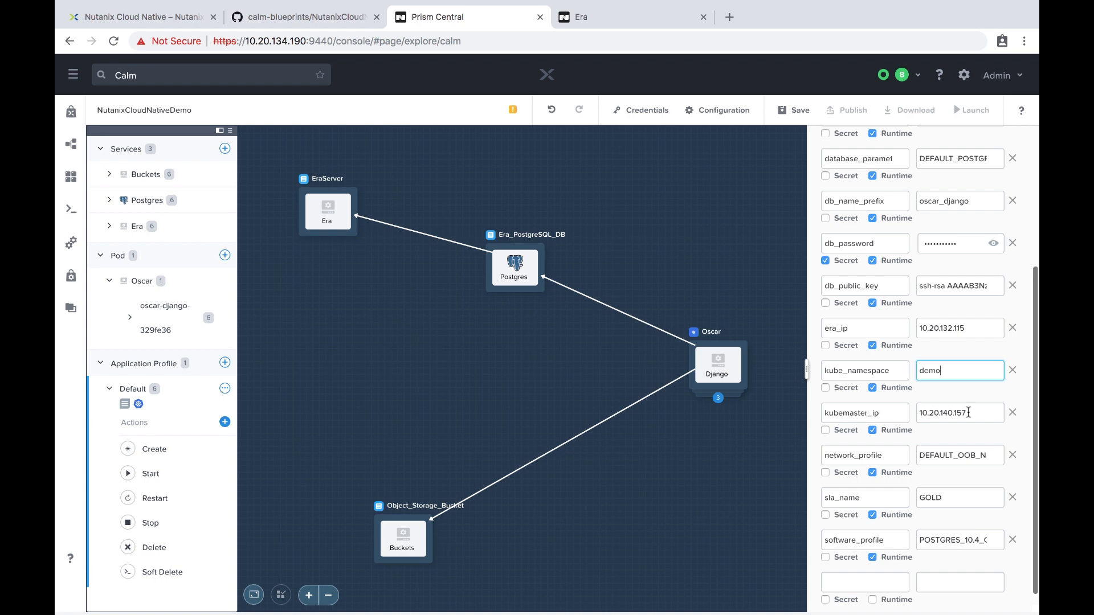
pyautogui.scroll(-1, 968, 412)
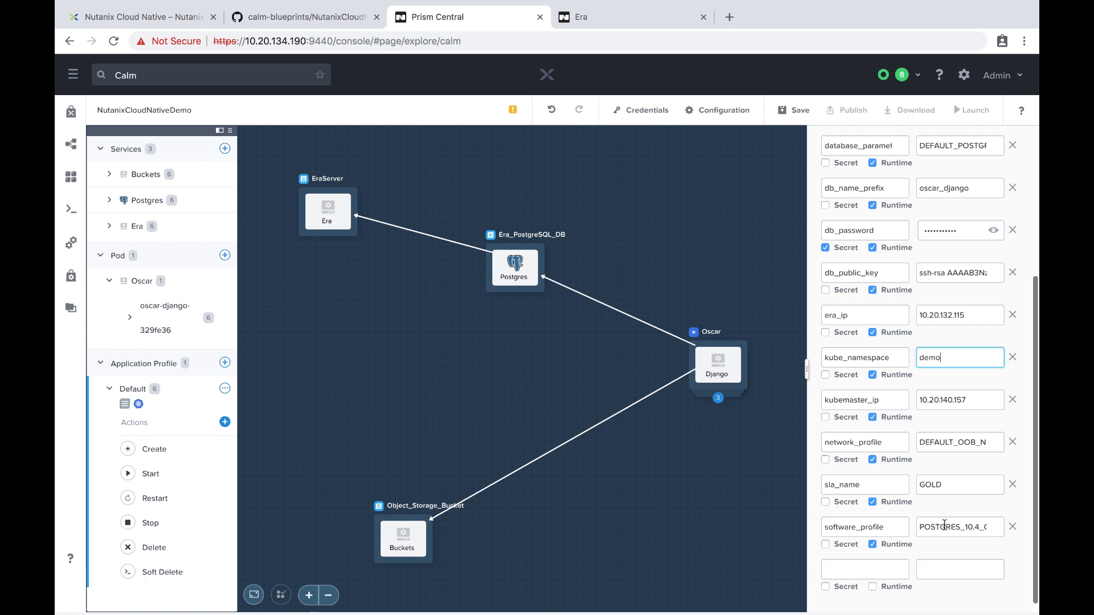
pyautogui.scroll(4, 944, 524)
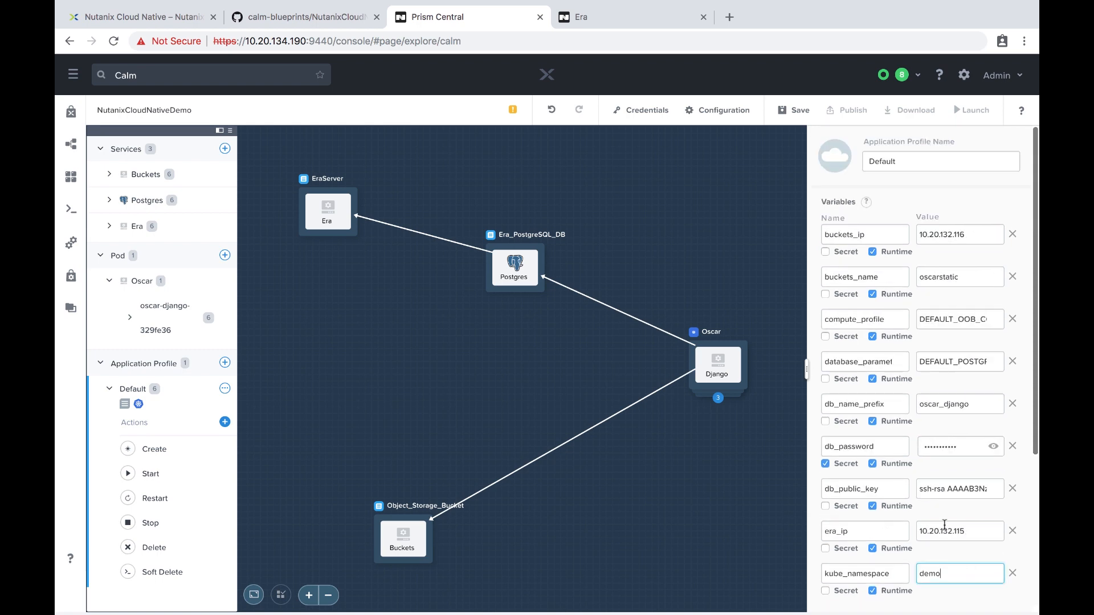
pyautogui.click(792, 112)
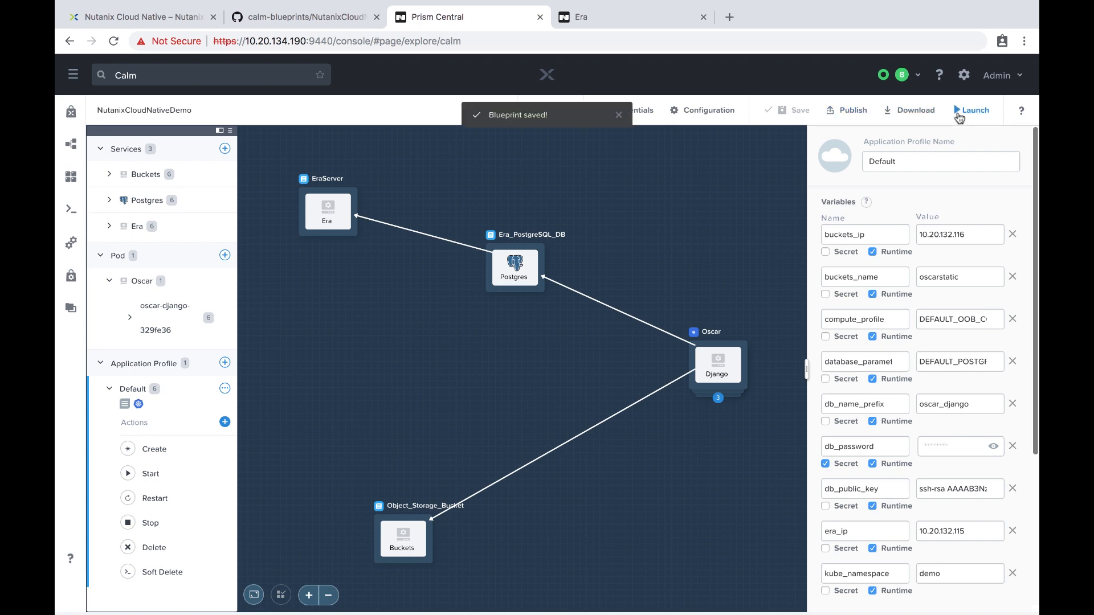
pyautogui.click(959, 117)
# Name the application OscarAppDemo and create it from the blueprint.
pyautogui.click(306, 171)
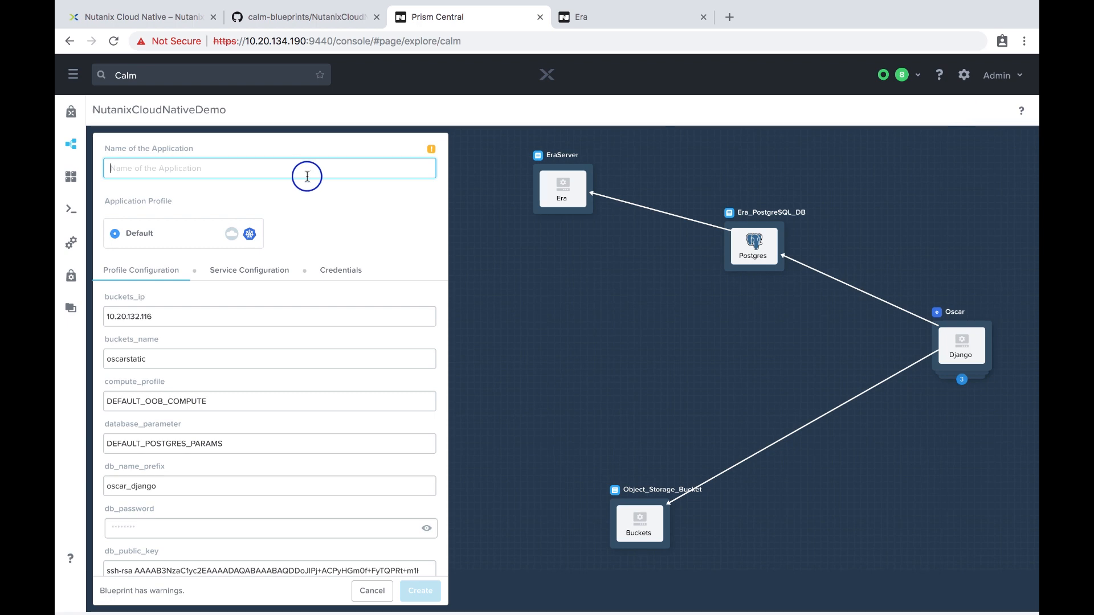
pyautogui.write('OscarAppDemo')
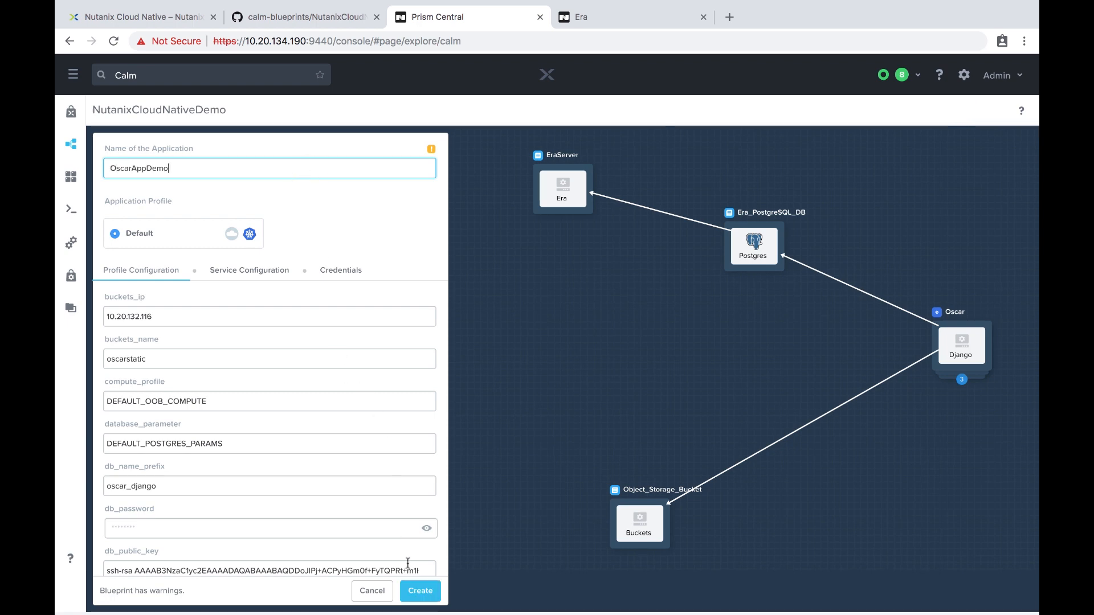
pyautogui.click(418, 591)
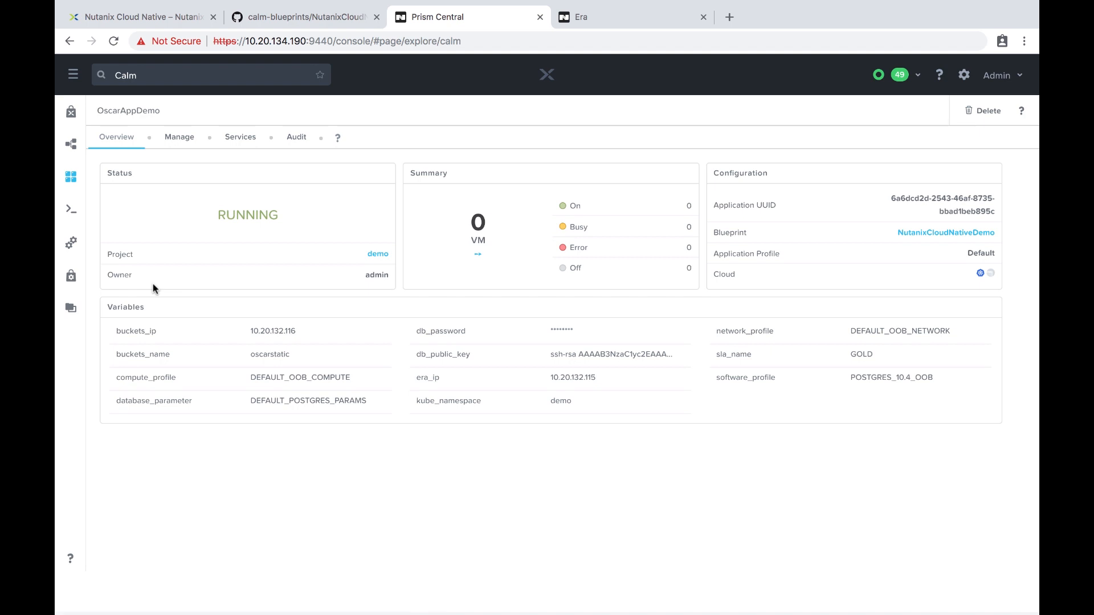
# Expand OscarAppDemo's Create run in the Audit tab and scroll through its finished tasks.
pyautogui.click(231, 219)
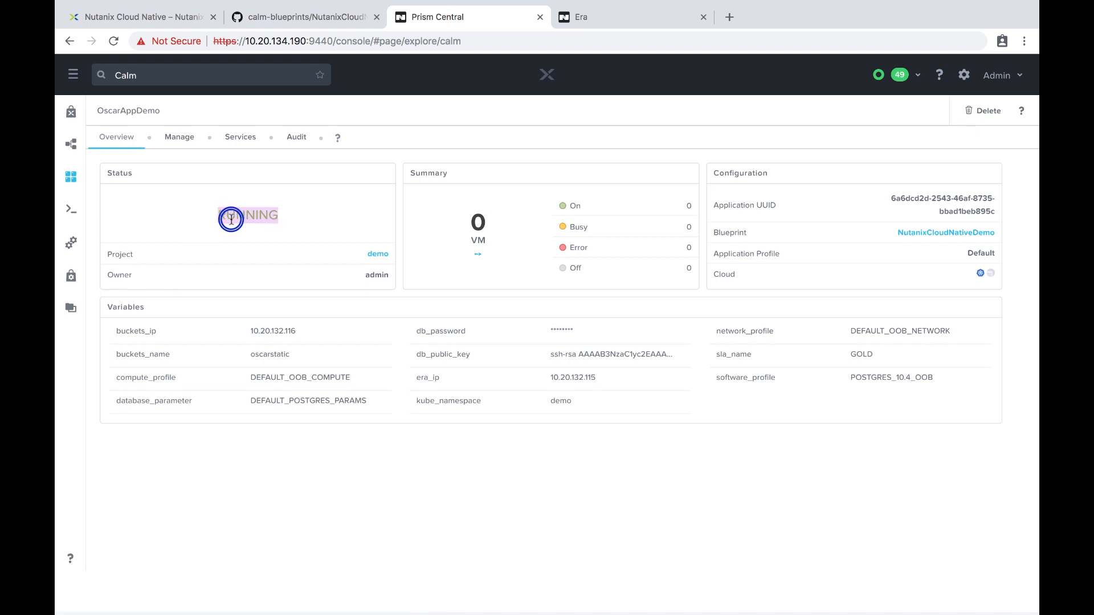
pyautogui.click(297, 138)
pyautogui.click(181, 172)
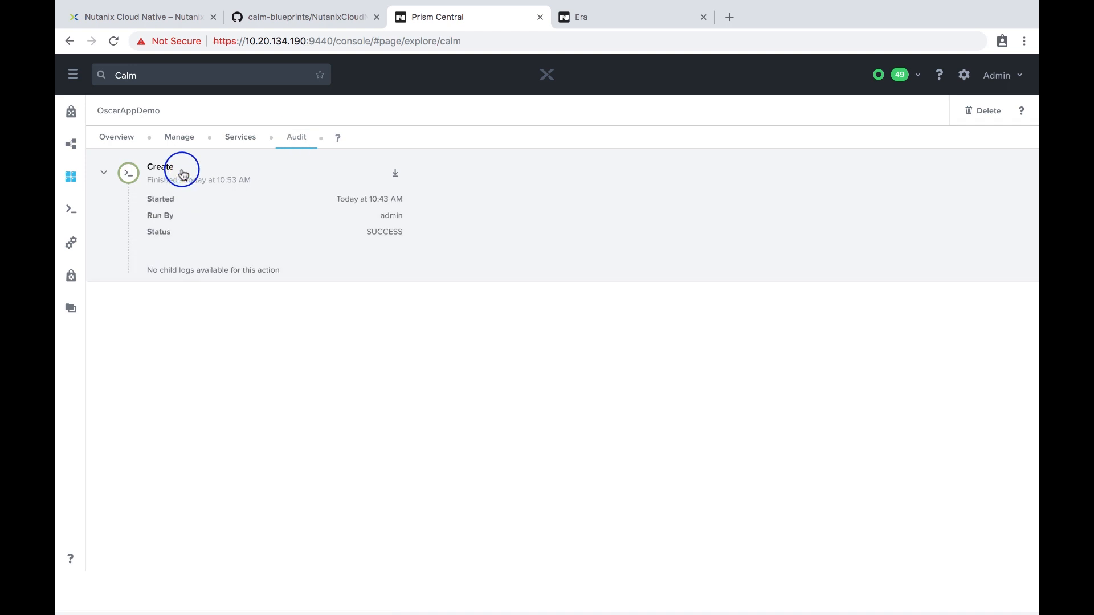
pyautogui.scroll(-2, 203, 214)
pyautogui.scroll(-2, 203, 214)
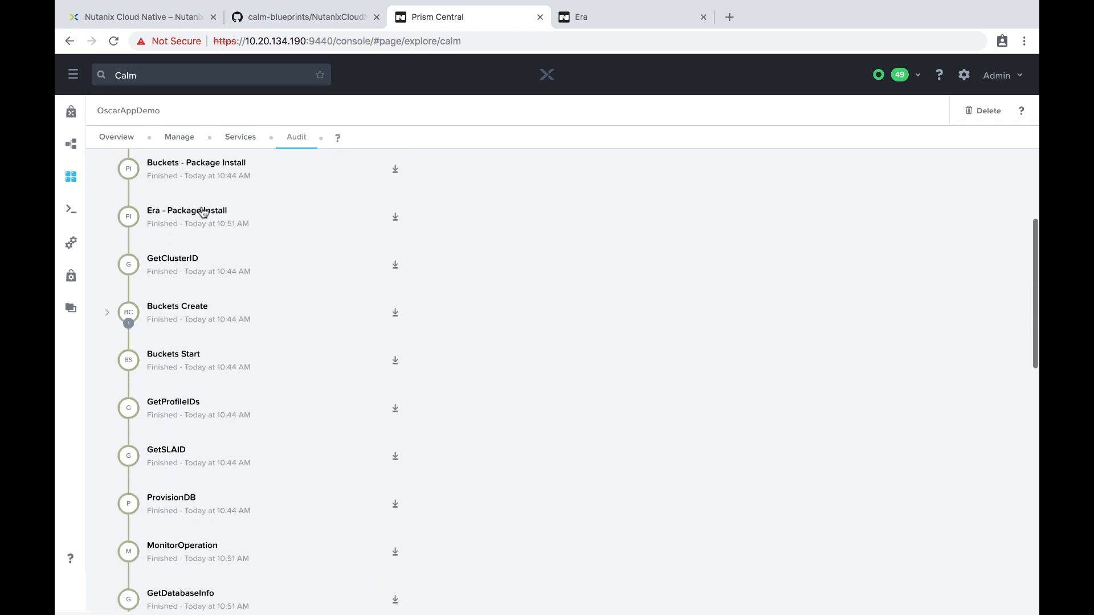
pyautogui.scroll(-3, 181, 249)
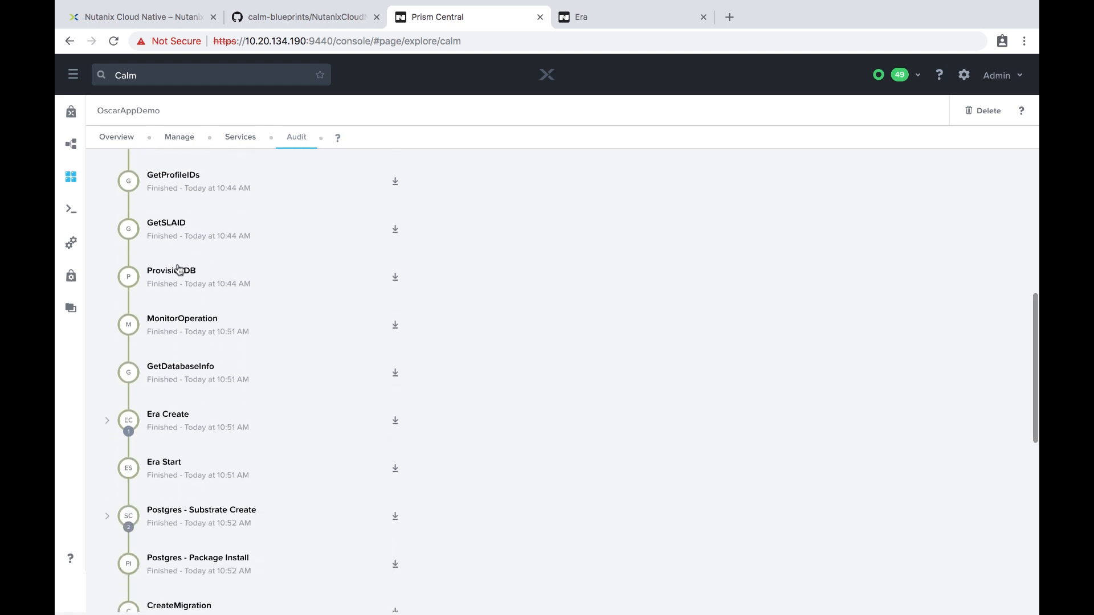
pyautogui.scroll(-6, 179, 270)
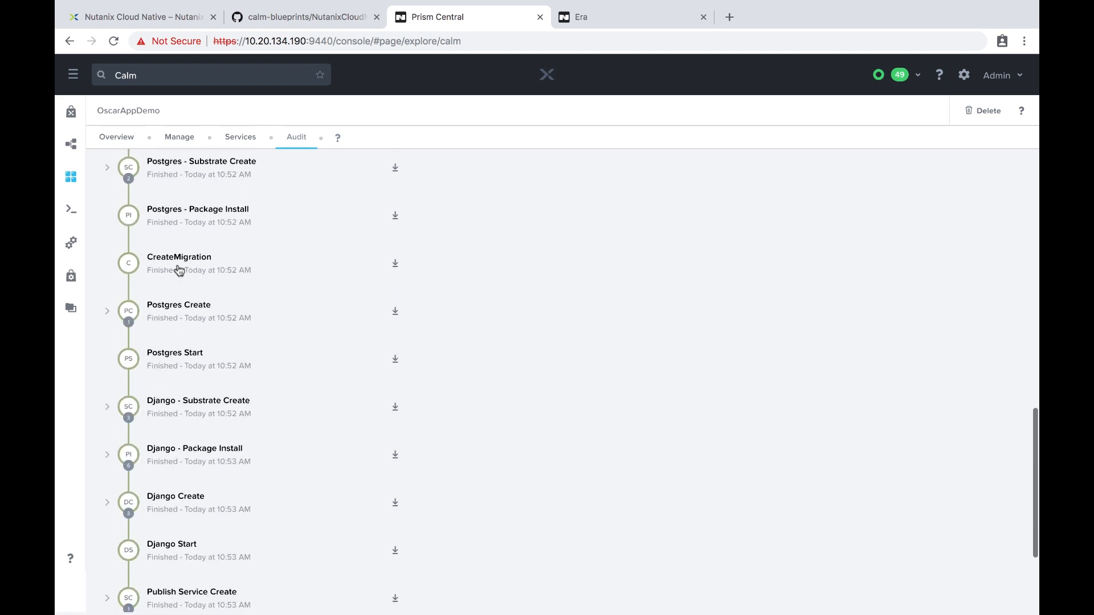
# List the pods in the demo namespace with kubectl -n demo get pods.
pyautogui.hotkey('ctrl', 'Right')
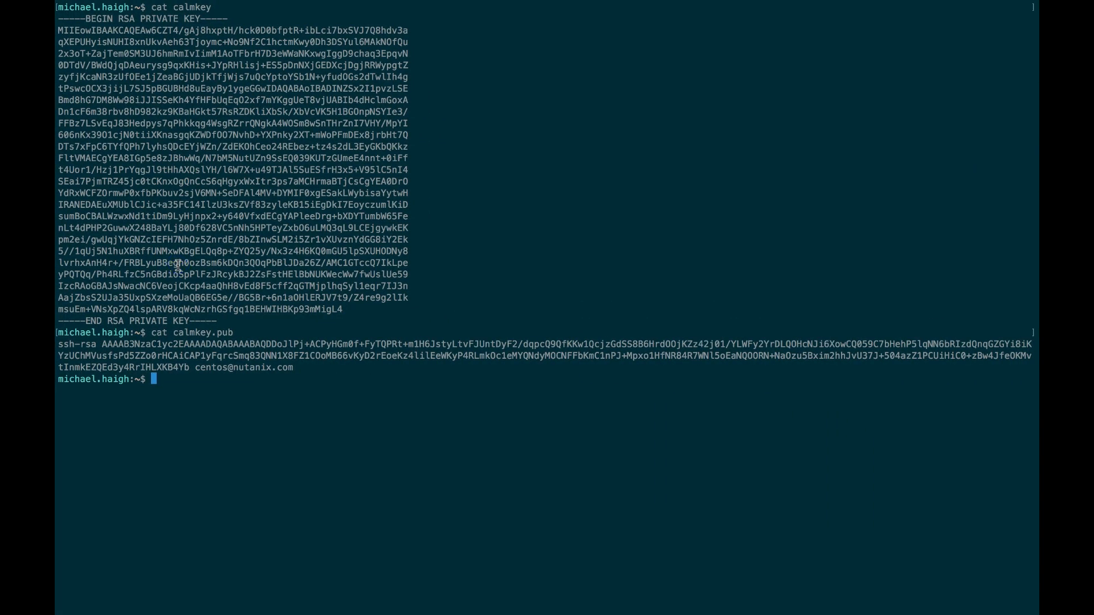
pyautogui.write('k')
pyautogui.press('BackSpace')
pyautogui.write('ubectl -n demo get pods')
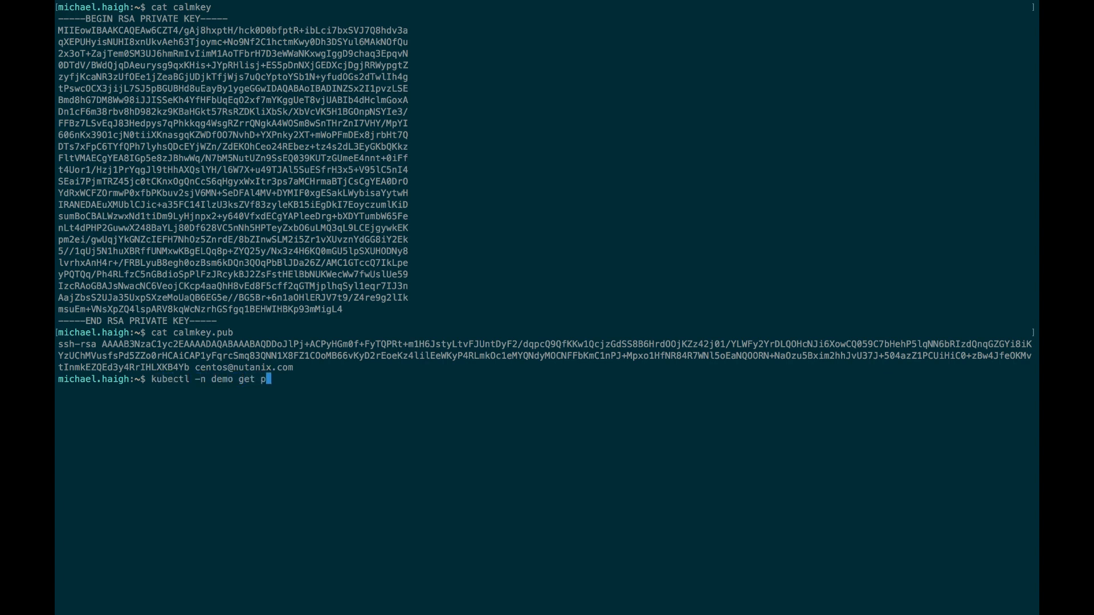
pyautogui.press('Return')
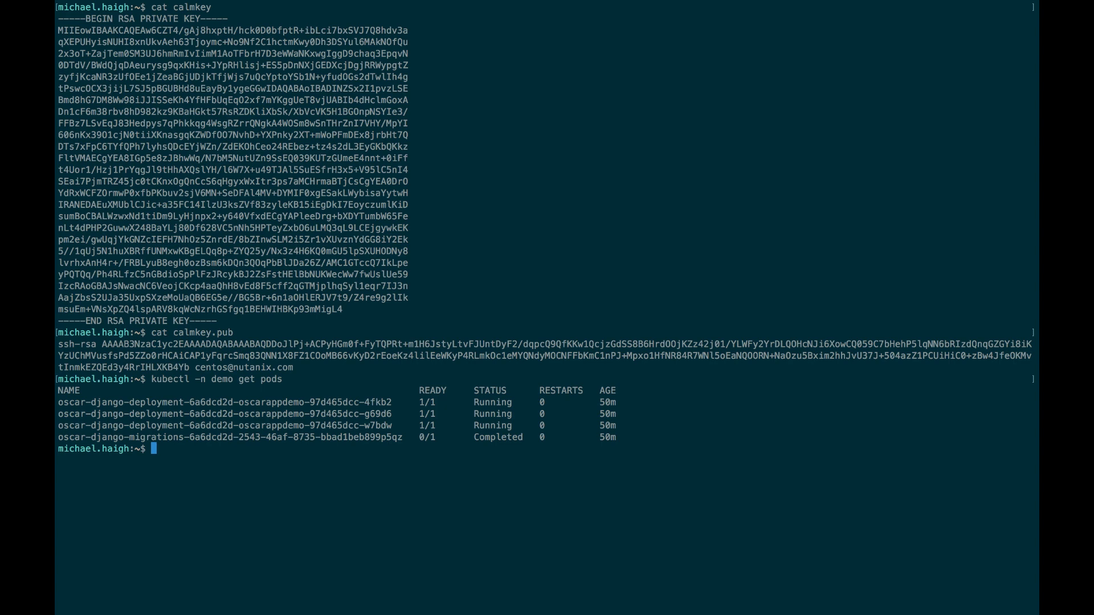
pyautogui.doubleClick(157, 437)
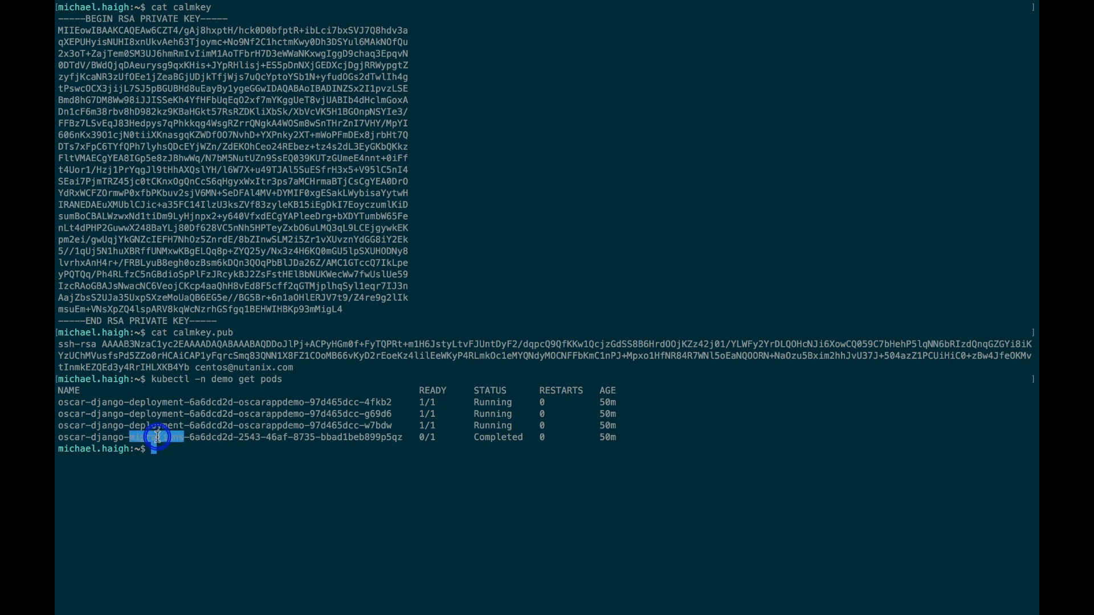
pyautogui.click(158, 437)
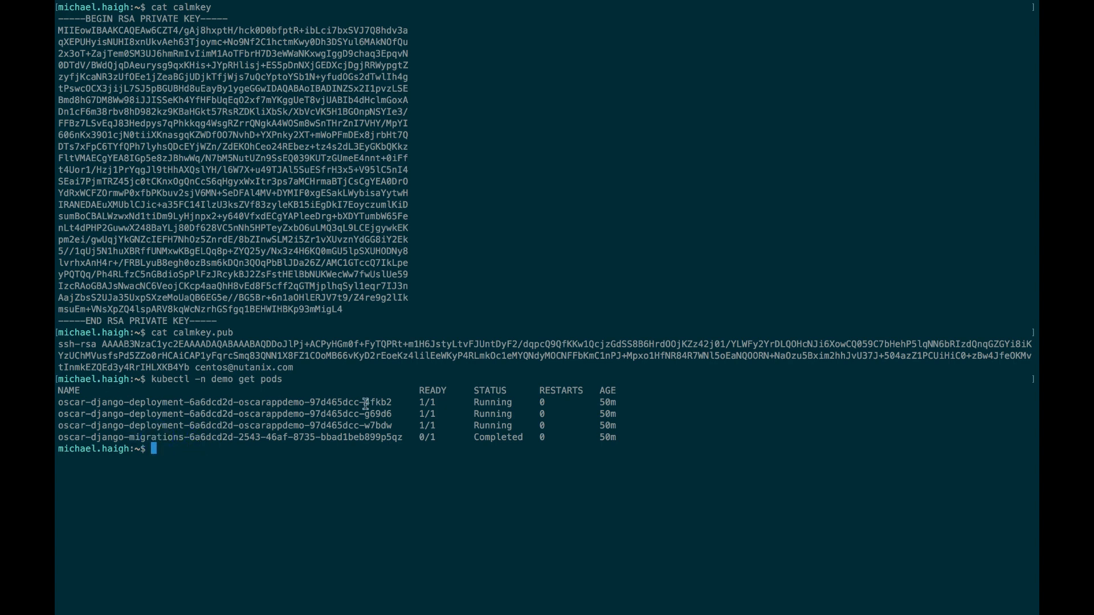
# List the demo namespace's services with kubectl -n demo get svc.
pyautogui.press('Up')
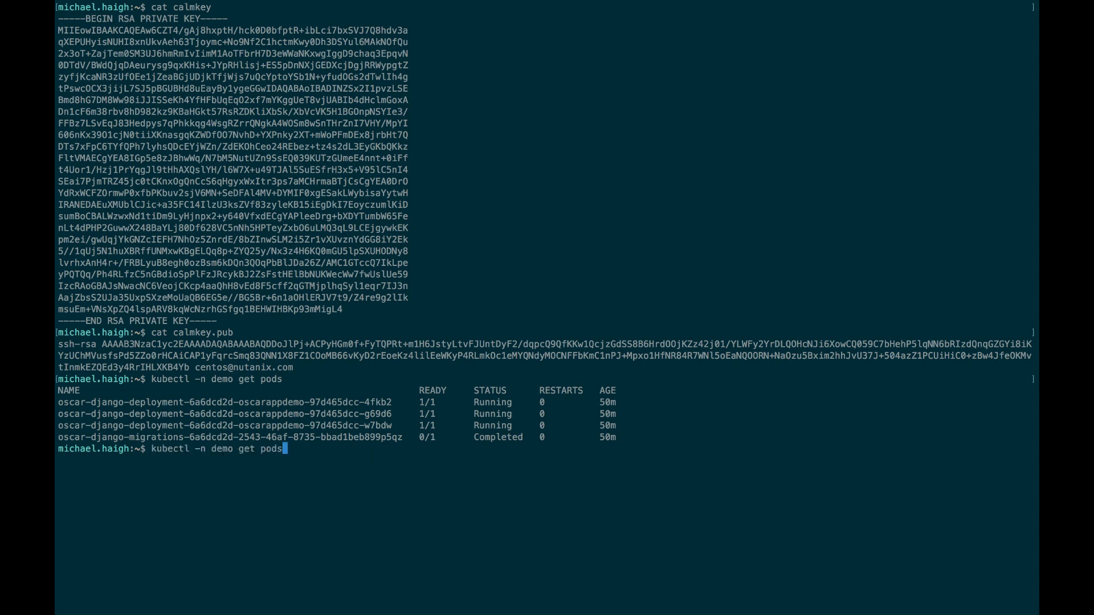
pyautogui.press('BackSpace')
pyautogui.press('BackSpace')
pyautogui.press('BackSpace')
pyautogui.press('BackSpace')
pyautogui.write('svc')
pyautogui.press('Return')
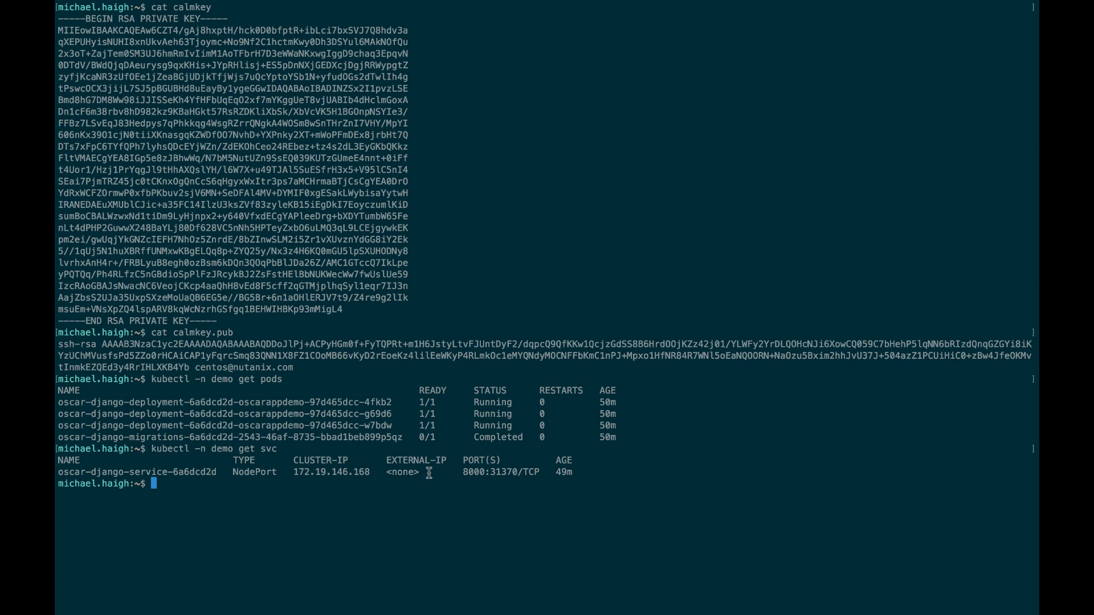
# Look up node InternalIPs and assemble and copy the store address 10.20.140.157:31370.
pyautogui.write('kubectl describe nodes | grep InternalIP')
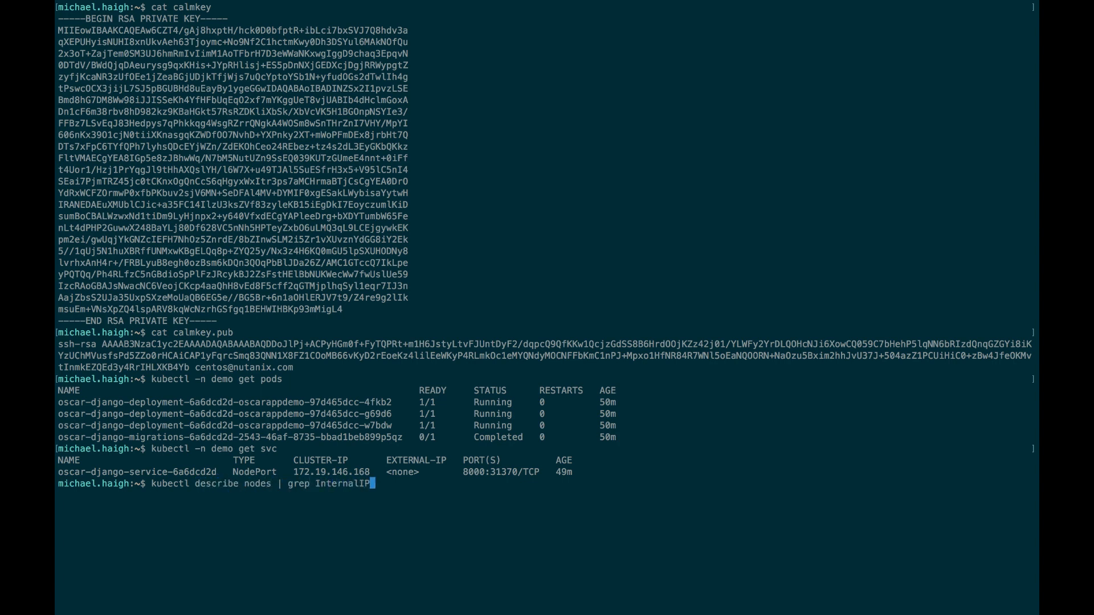
pyautogui.press('Return')
pyautogui.doubleClick(201, 494)
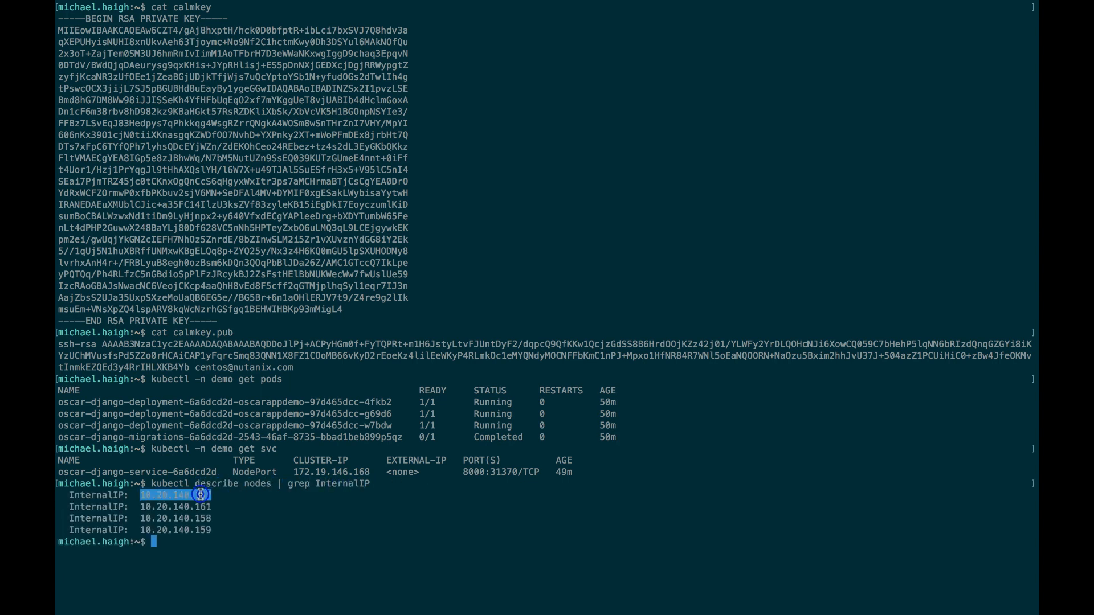
pyautogui.write('10.20.140.157')
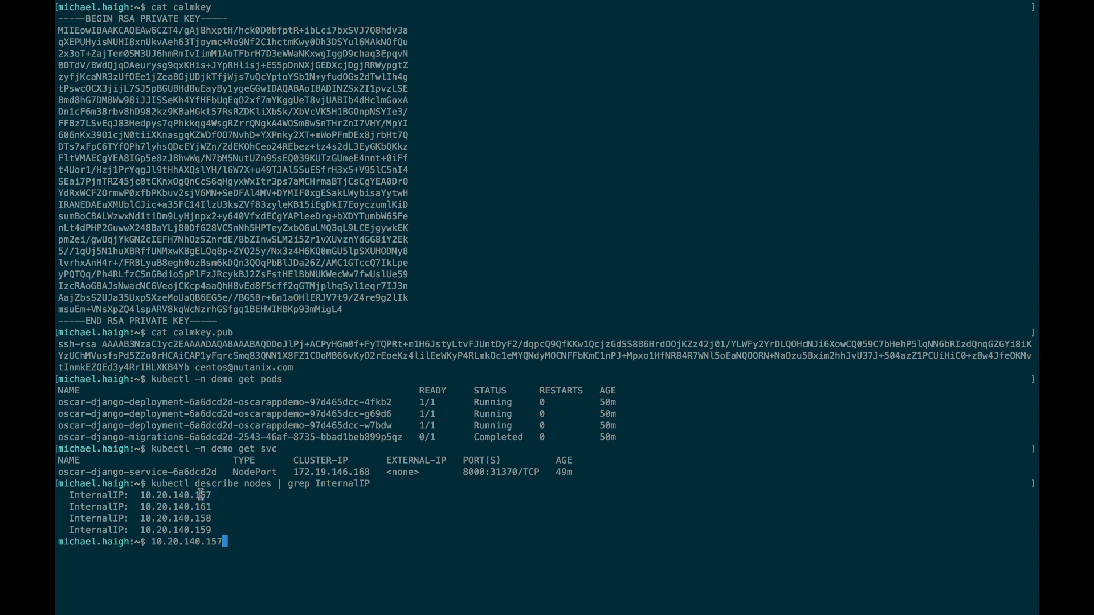
pyautogui.write(':')
pyautogui.doubleClick(506, 474)
pyautogui.write('31370')
pyautogui.moveTo(154, 542); pyautogui.dragTo(254, 541)
pyautogui.press('super+c')
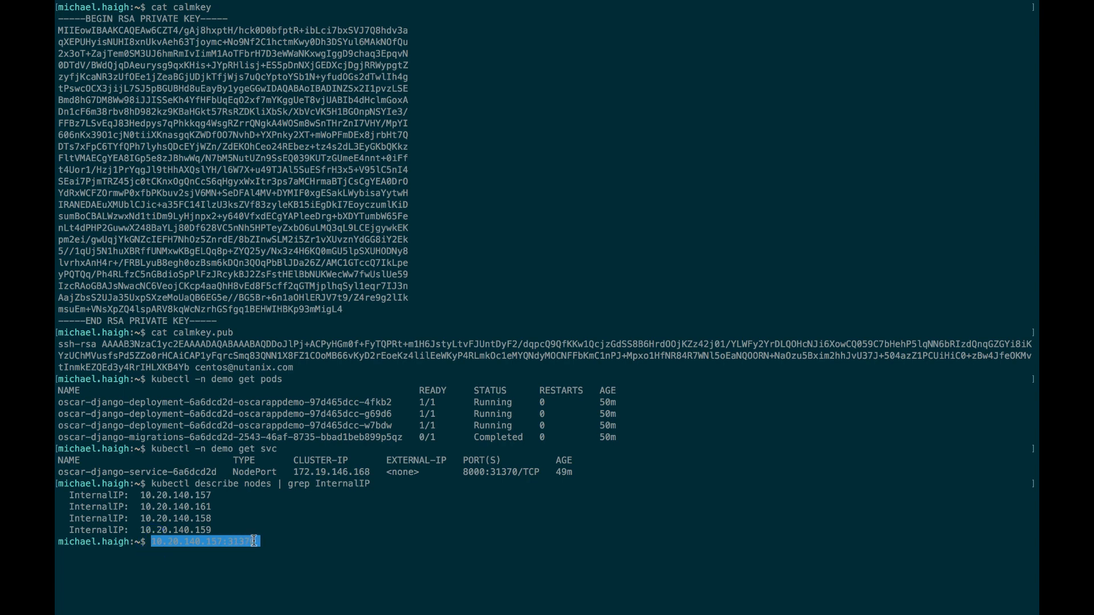
pyautogui.press('Return')
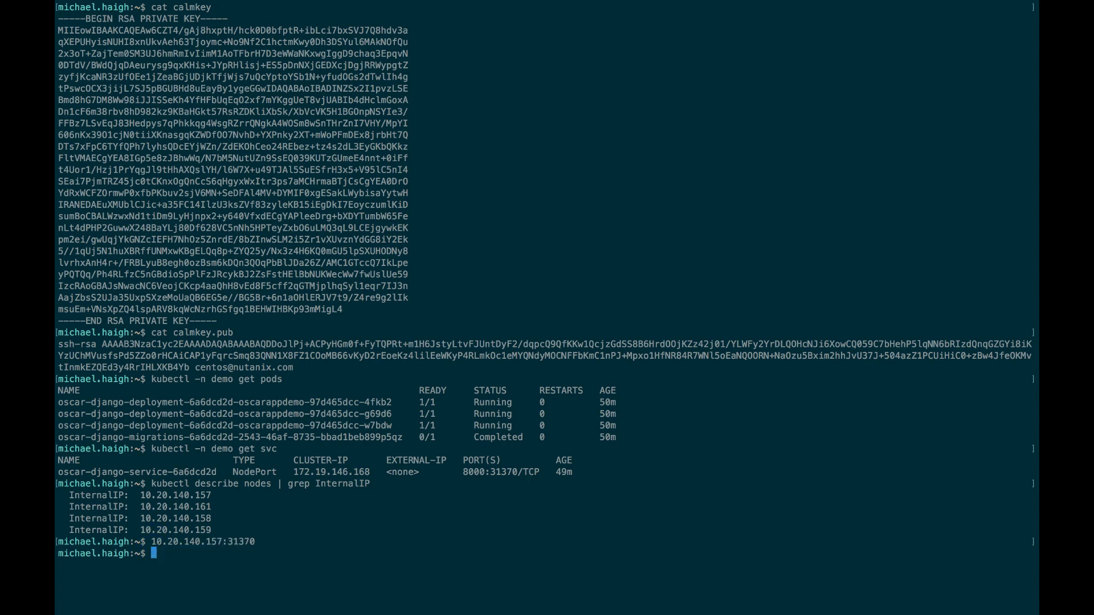
pyautogui.press('super+Tab')
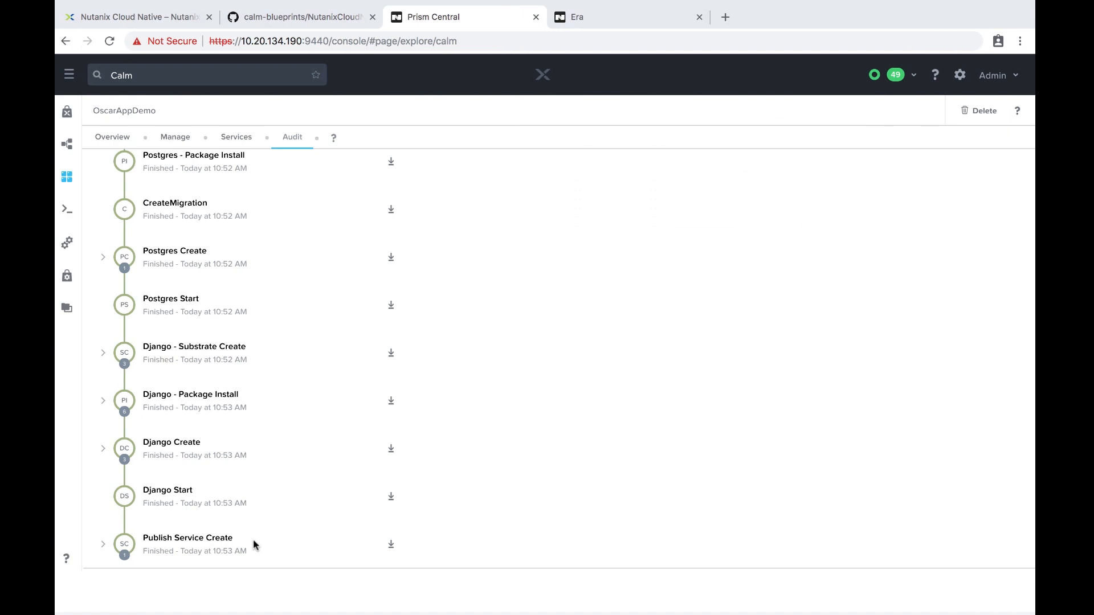
# Load the Oscar store at 10.20.140.157:31370, browse Nutanix products, then view OscarAppDemo's Manage actions.
pyautogui.press('super+t')
pyautogui.press('super+v')
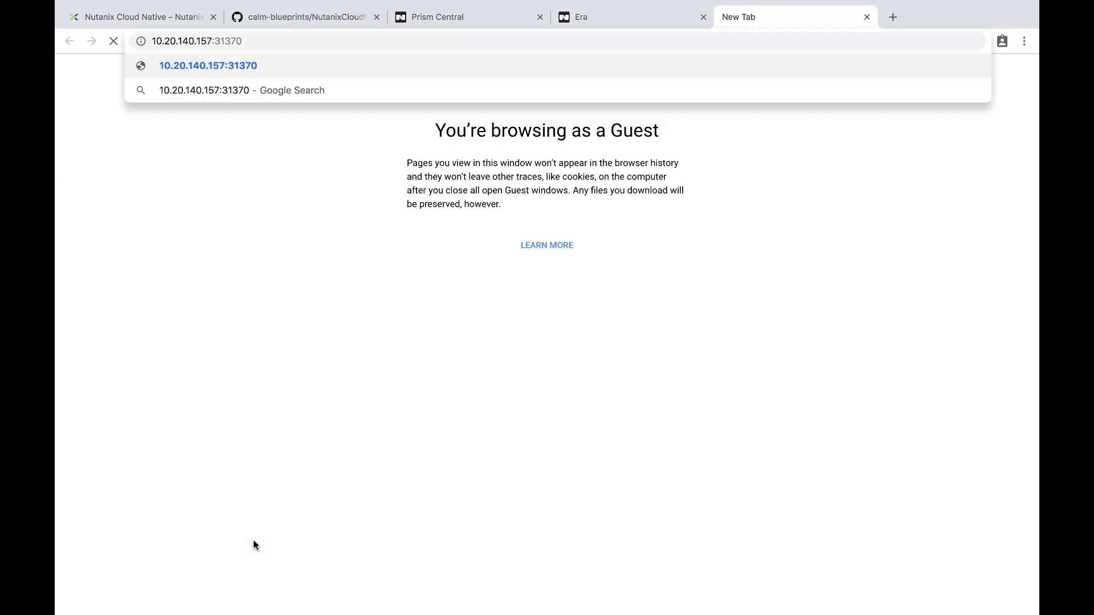
pyautogui.press('Return')
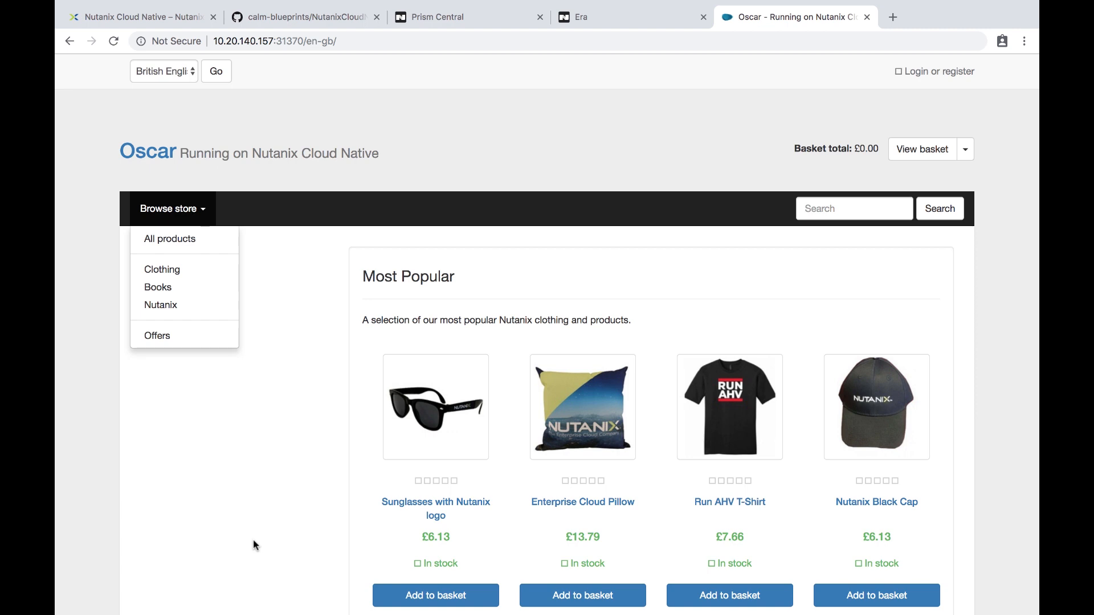
pyautogui.scroll(-3, 253, 539)
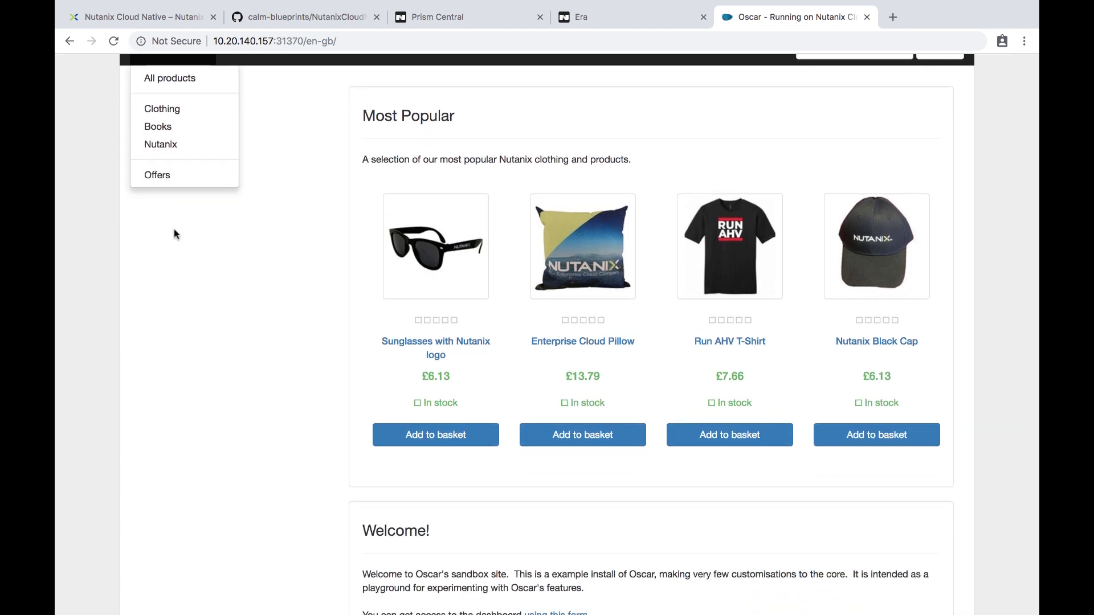
pyautogui.click(167, 150)
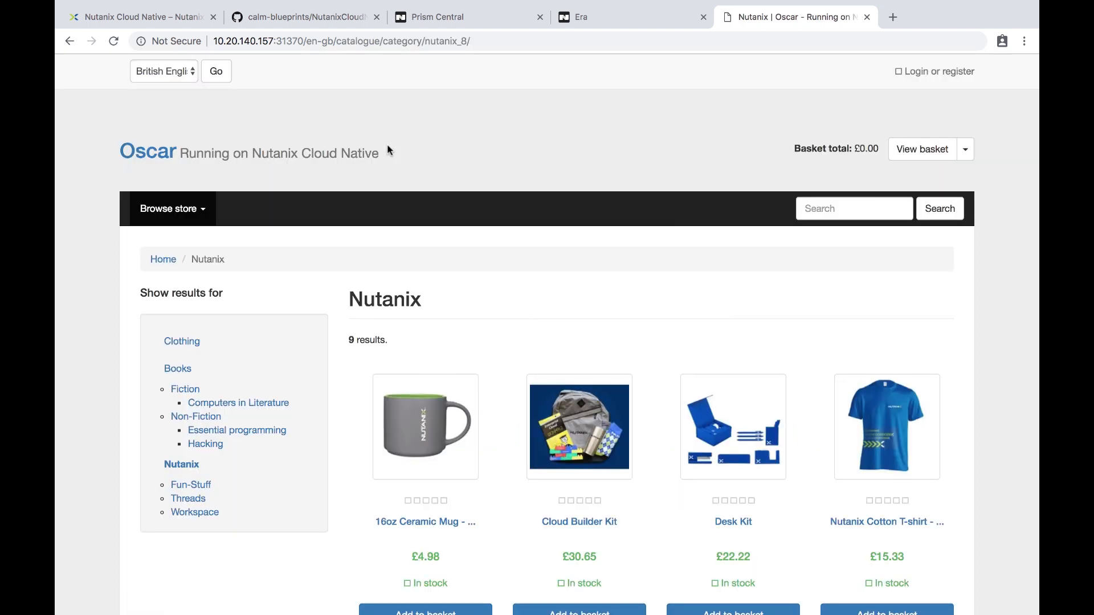
pyautogui.hotkey('ctrl', 'shift', 'Tab')
pyautogui.hotkey('ctrl', 'shift', 'Tab')
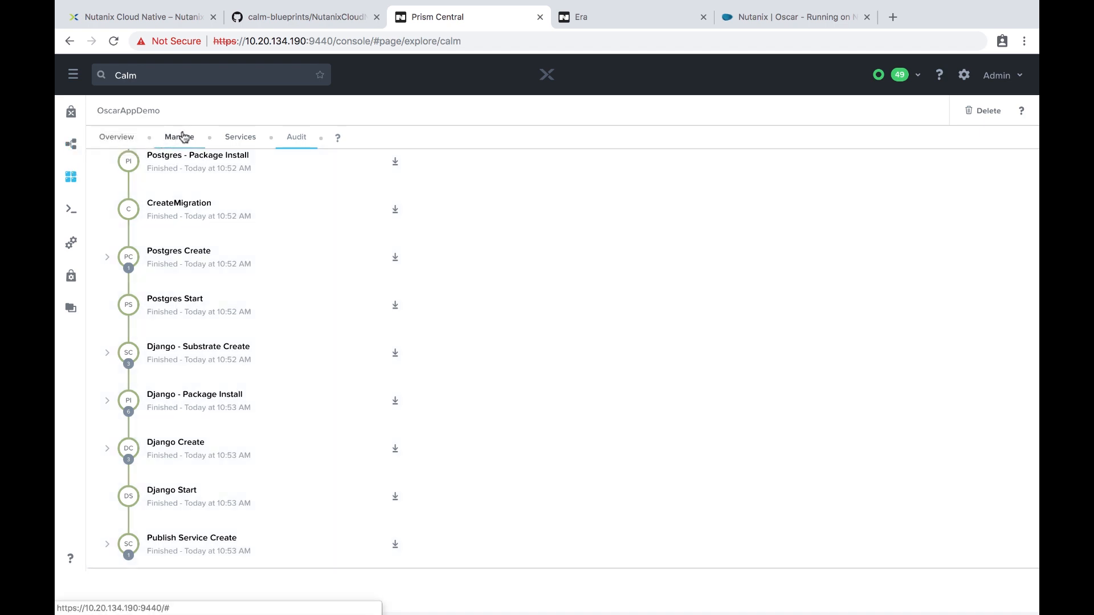
pyautogui.click(183, 135)
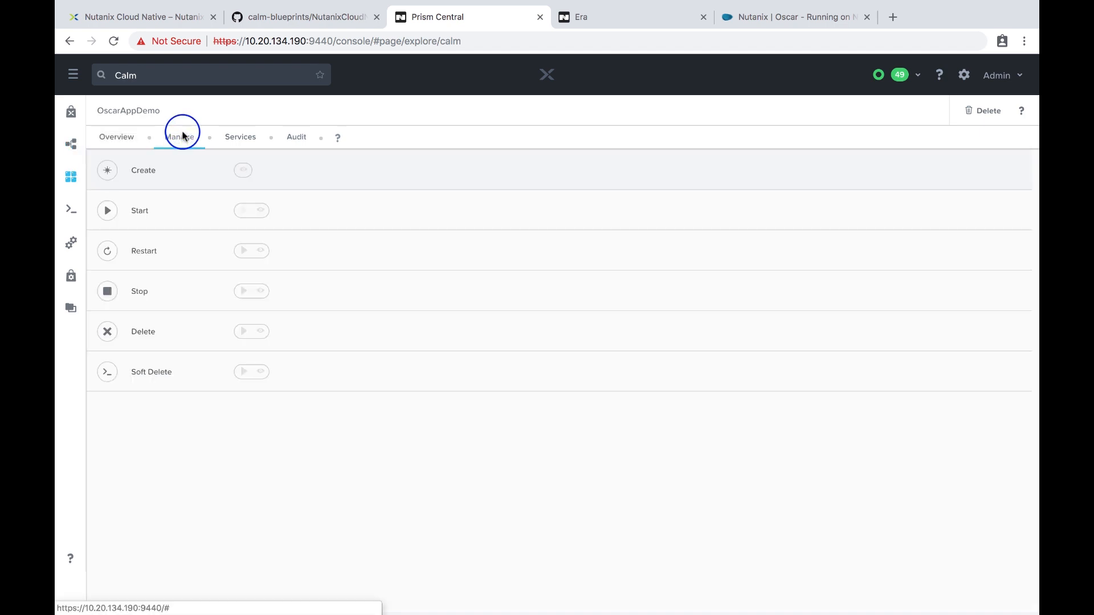